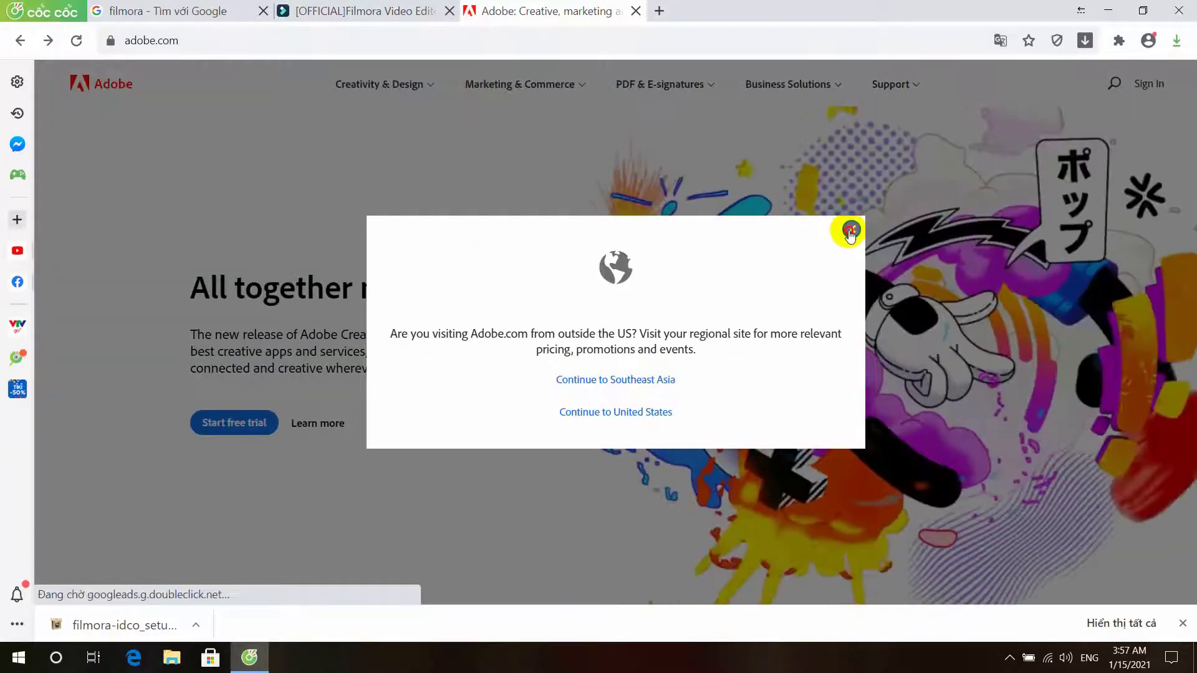
Dismiss Adobe's regional site prompt, return to the Google results, and search for adobe premiere
{"action": "left_click", "coordinate": [851, 230]}
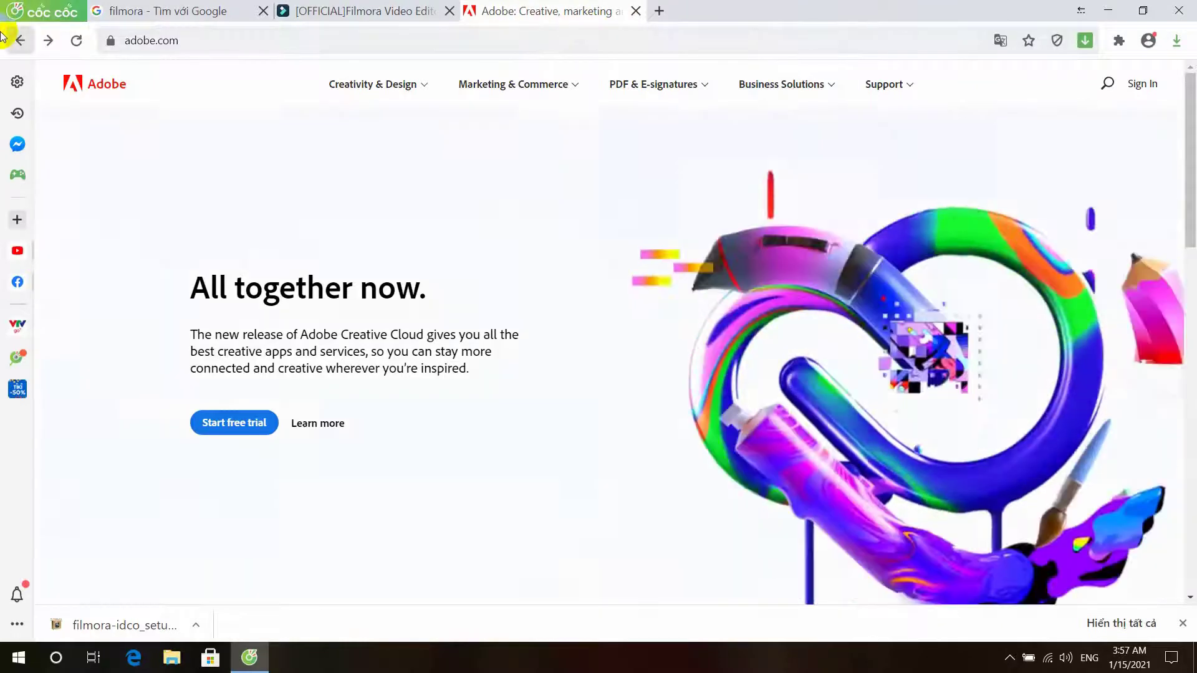
{"action": "left_click", "coordinate": [20, 40]}
{"action": "left_click", "coordinate": [277, 88]}
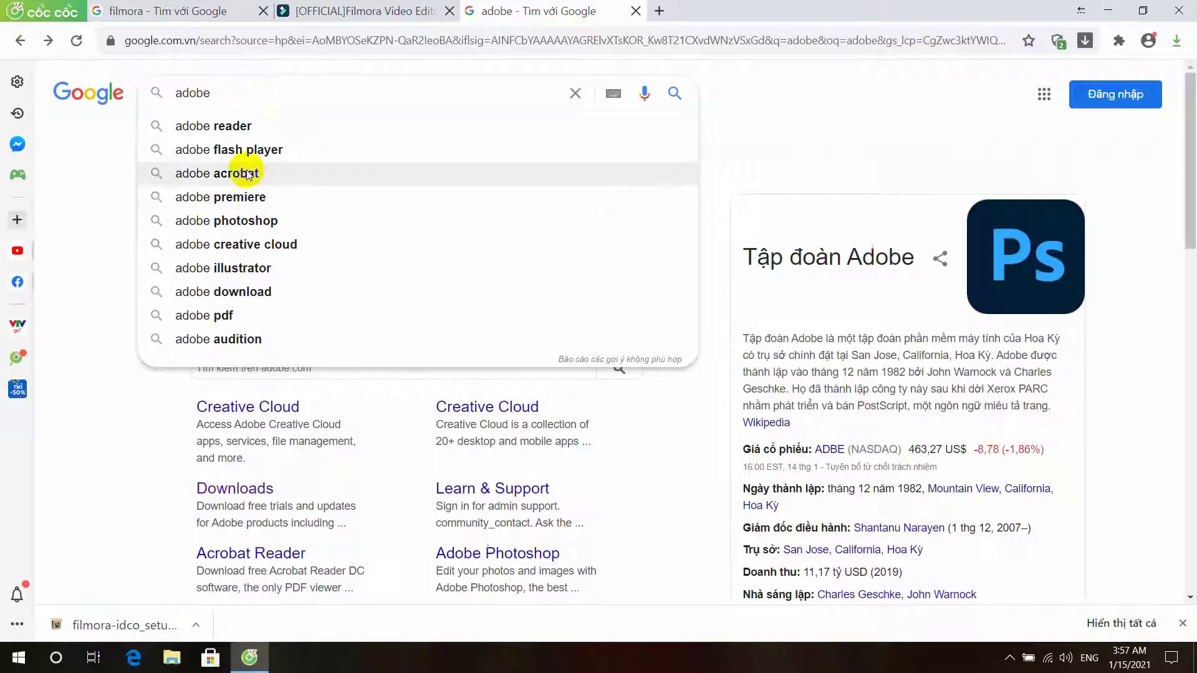
{"action": "left_click", "coordinate": [260, 198]}
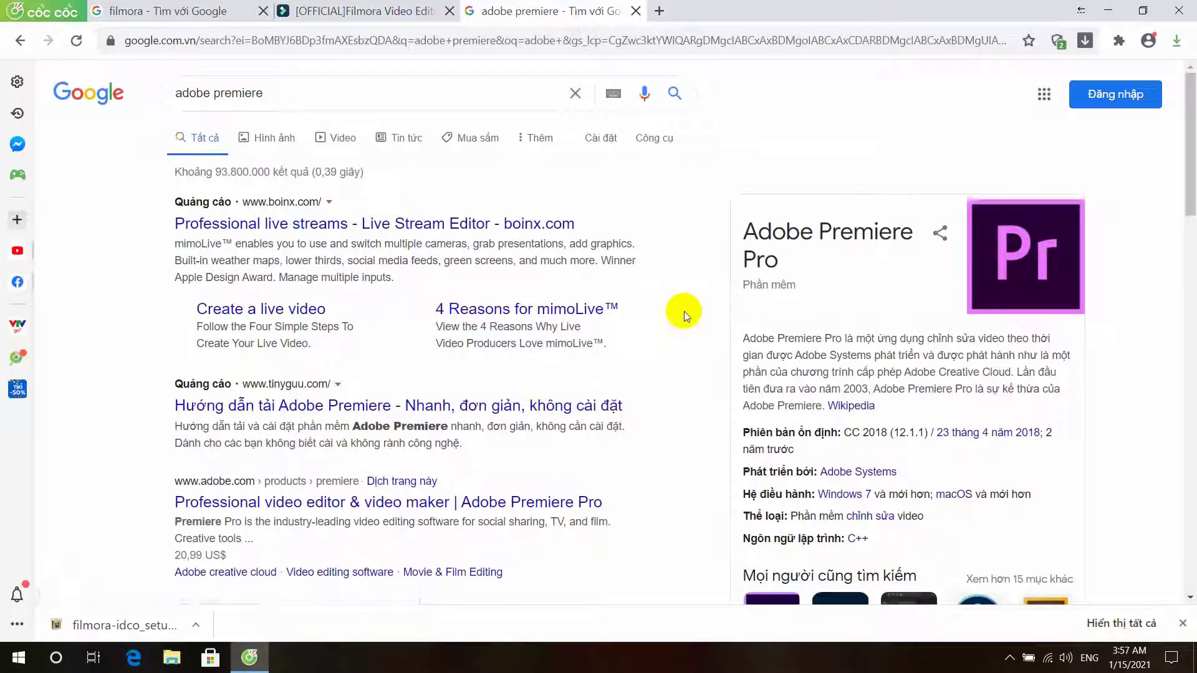
Open the official Adobe Premiere Pro product page from the search results and look over its introduction
{"action": "scroll", "coordinate": [1190, 155], "scroll_direction": "down", "scroll_amount": 1}
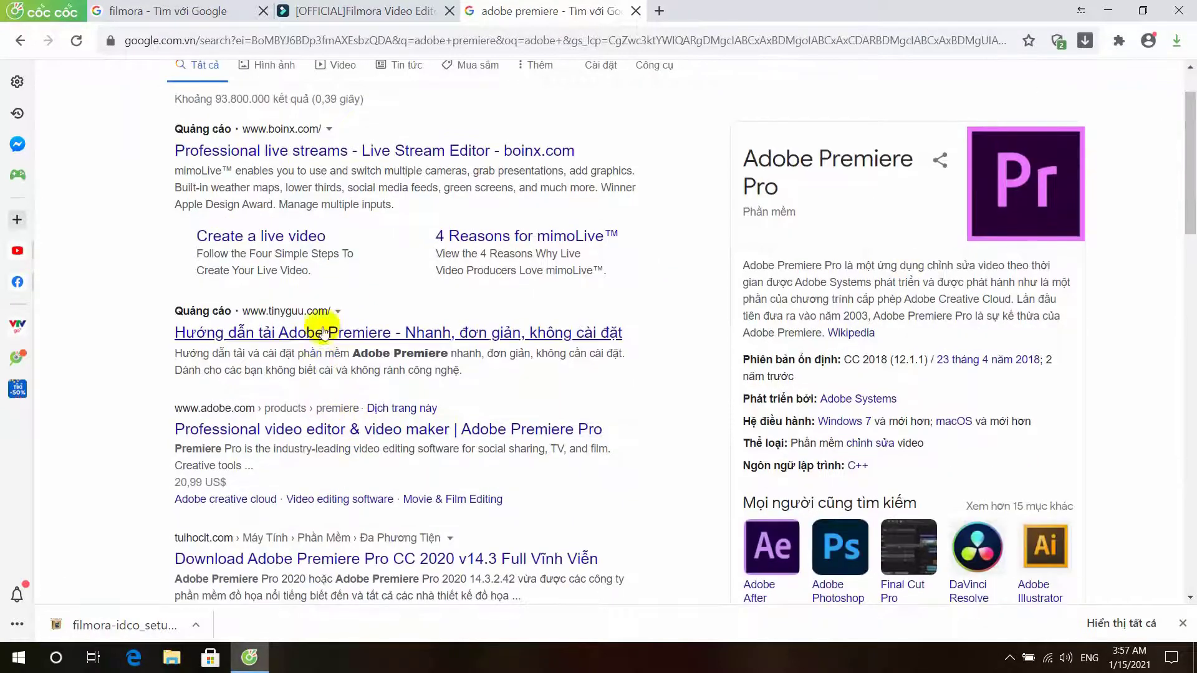
{"action": "left_click", "coordinate": [326, 440]}
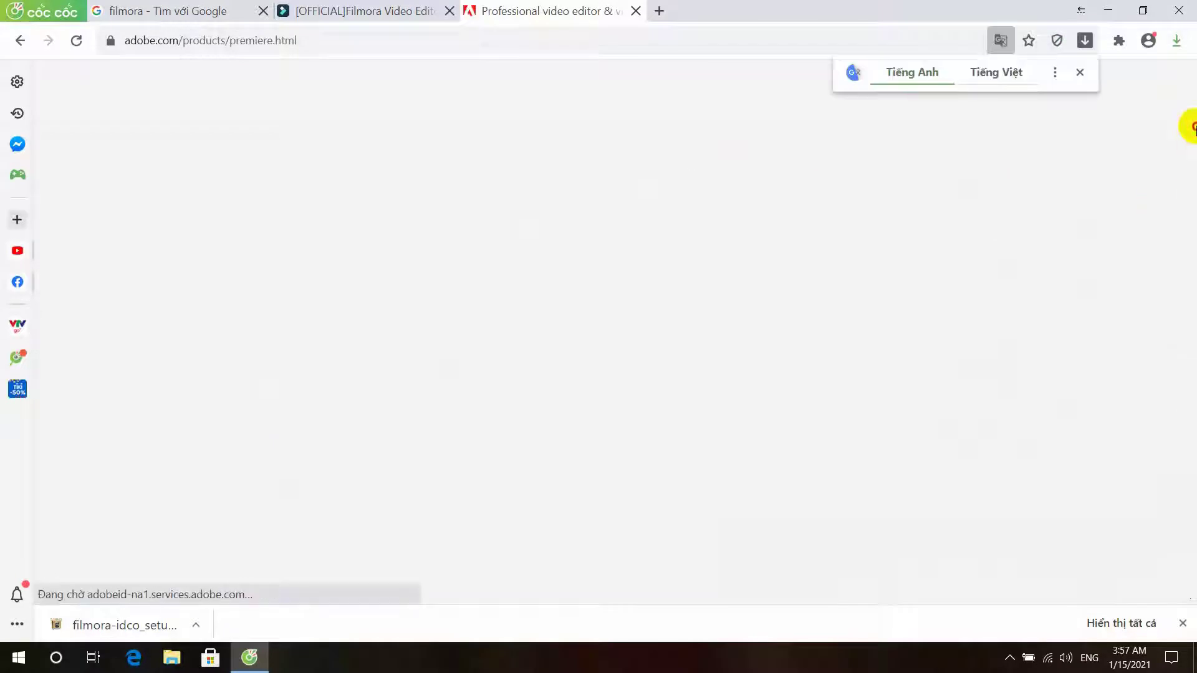
{"action": "scroll", "coordinate": [253, 393], "scroll_direction": "down", "scroll_amount": 3}
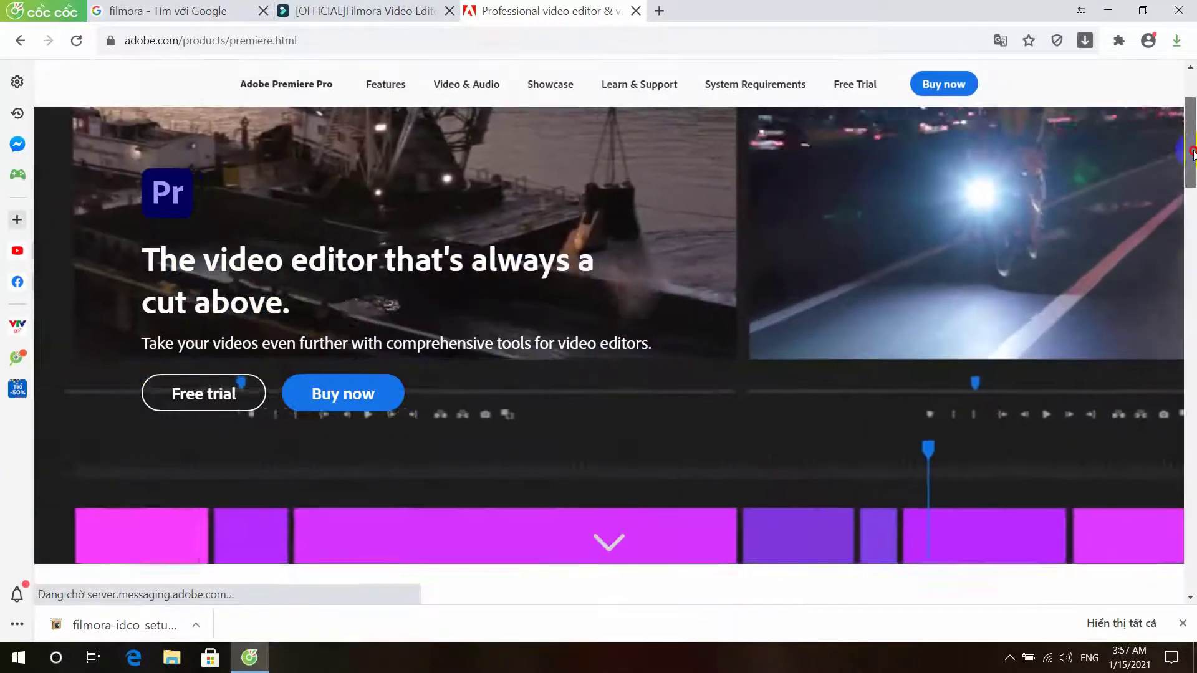
{"action": "scroll", "coordinate": [253, 393], "scroll_direction": "up", "scroll_amount": 3}
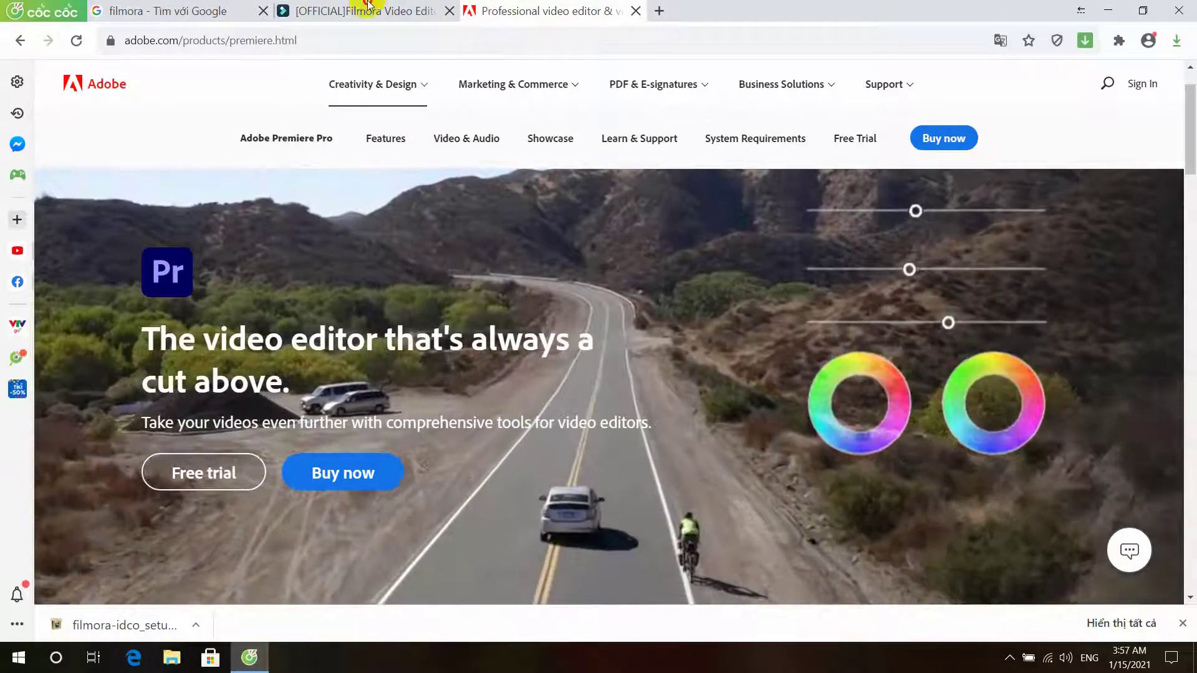
Return to the Wondershare Filmora page and download the free Windows version of the video editor
{"action": "left_click", "coordinate": [366, 11]}
{"action": "scroll", "coordinate": [826, 324], "scroll_direction": "down", "scroll_amount": 3}
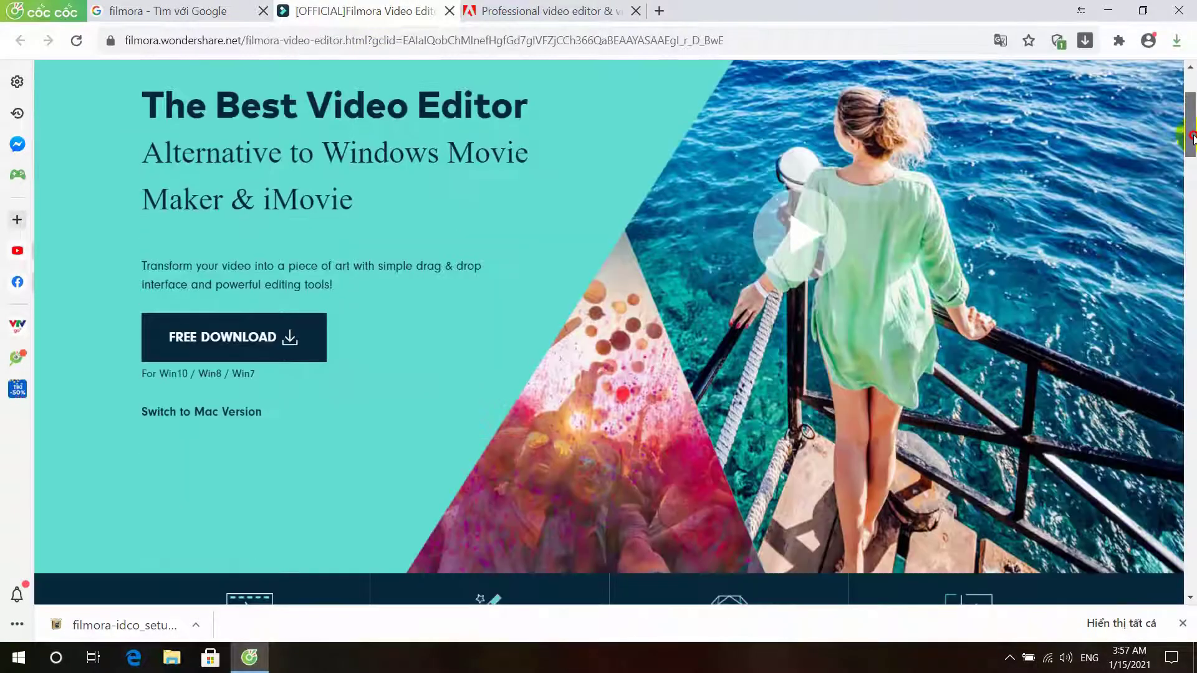
{"action": "scroll", "coordinate": [826, 324], "scroll_direction": "up", "scroll_amount": 1}
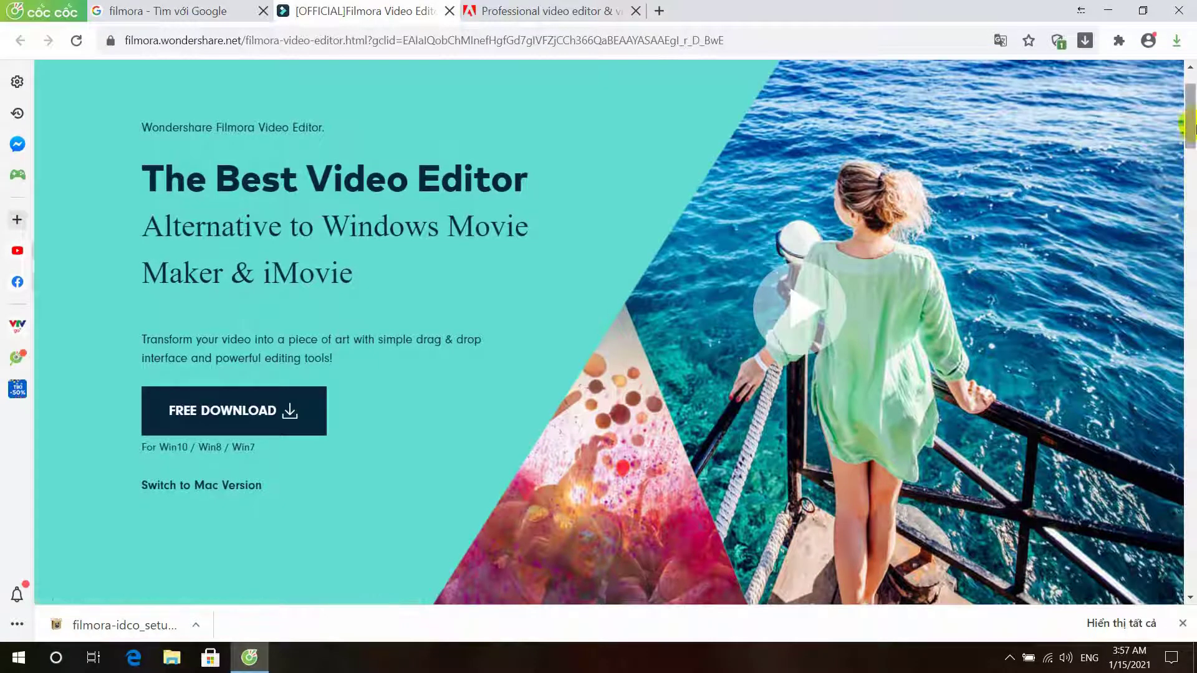
{"action": "scroll", "coordinate": [1192, 138], "scroll_direction": "down", "scroll_amount": 2}
{"action": "mouse_move", "coordinate": [1193, 137]}
{"action": "left_mouse_down"}
{"action": "mouse_move", "coordinate": [1194, 156]}
{"action": "mouse_move", "coordinate": [1193, 143]}
{"action": "left_mouse_up"}
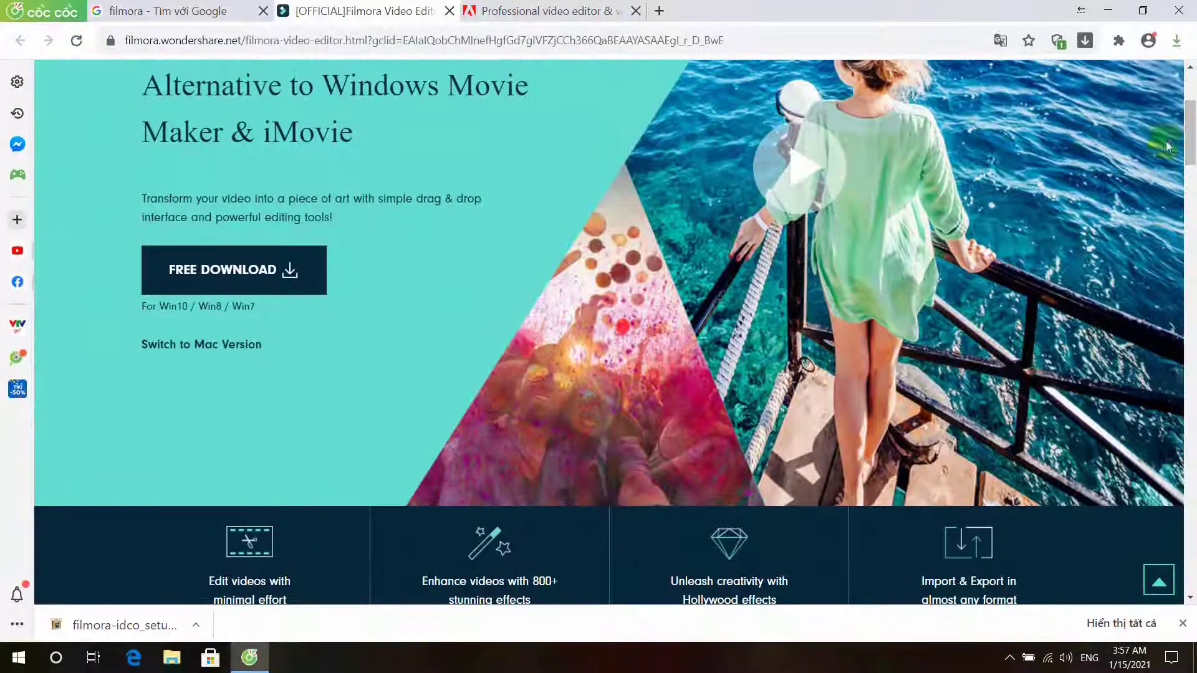
{"action": "left_click", "coordinate": [197, 268]}
{"action": "right_click", "coordinate": [196, 268]}
{"action": "left_click", "coordinate": [235, 269]}
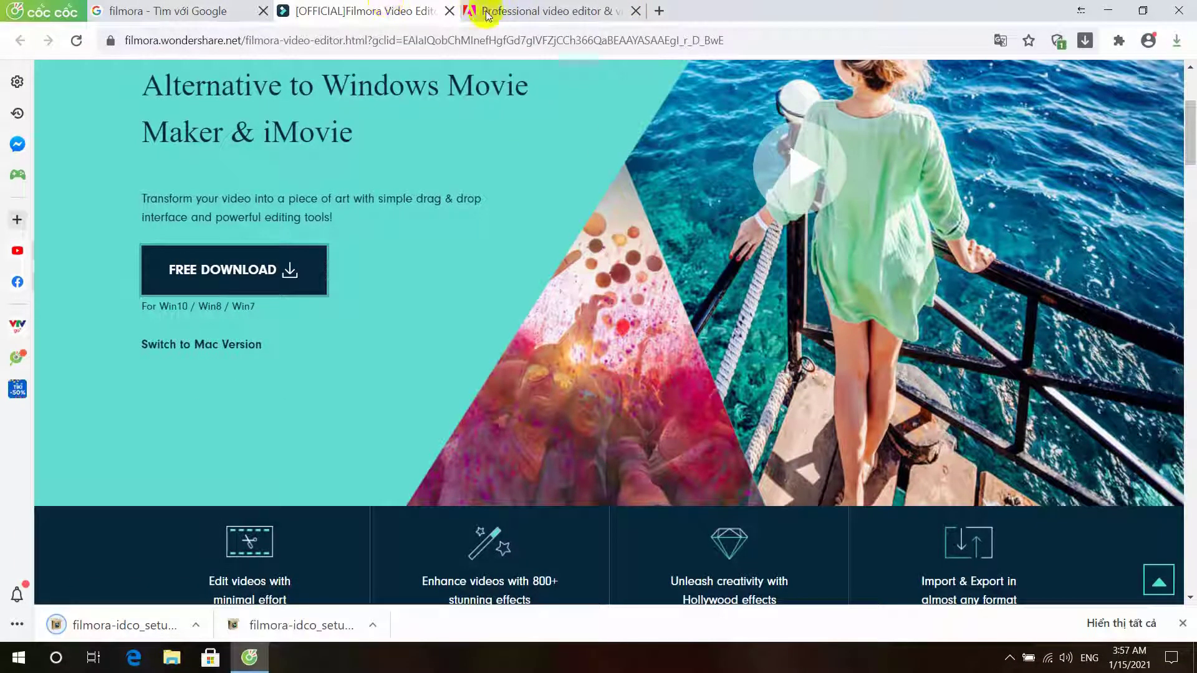
{"action": "left_click", "coordinate": [235, 264]}
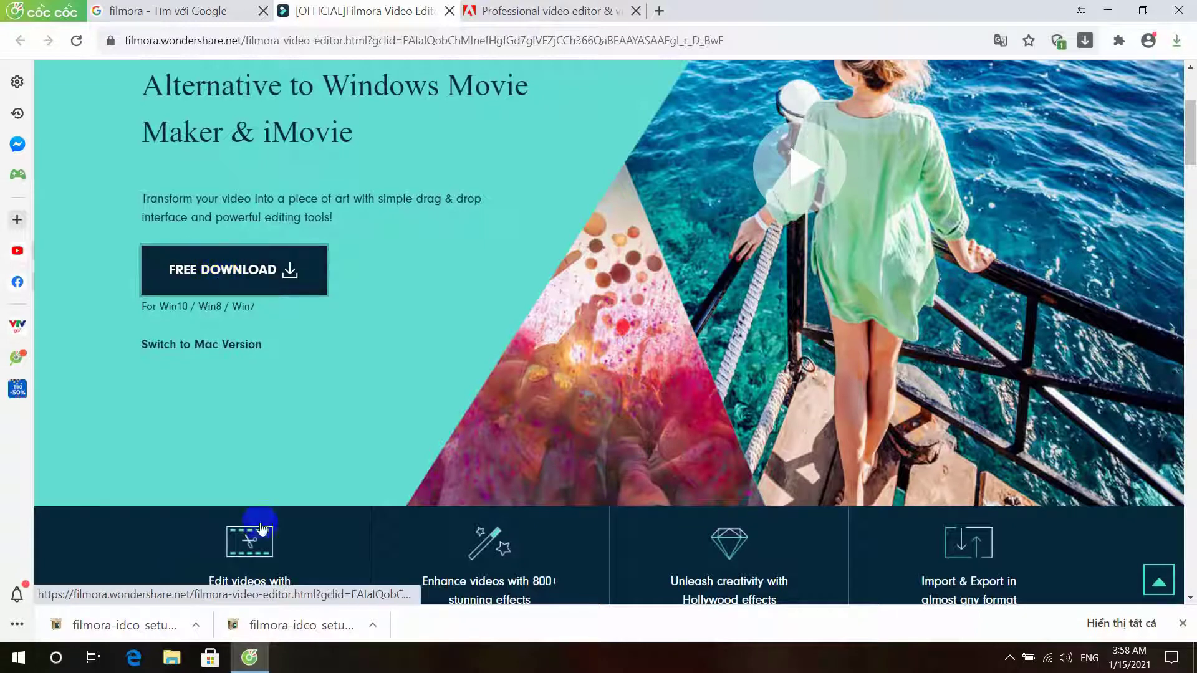
Run the downloaded filmora-idco_setup_full1901 (1).exe file, minimize the browser, and start installing Wondershare Filmora
{"action": "left_click", "coordinate": [153, 624]}
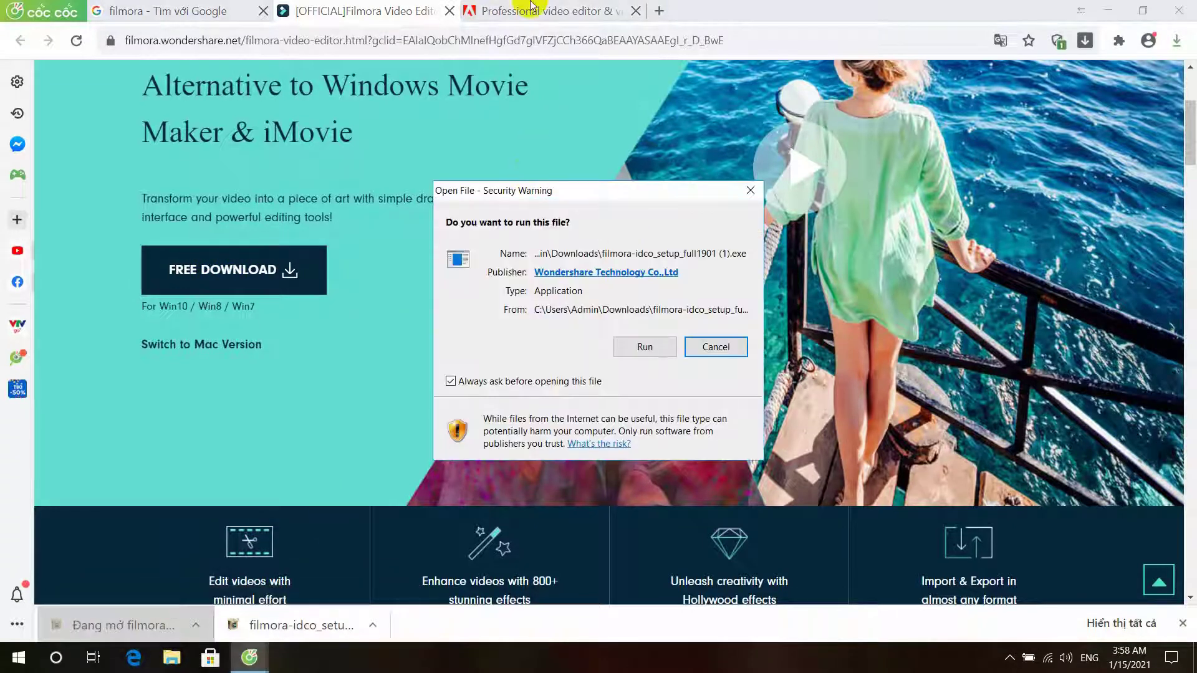
{"action": "left_click", "coordinate": [531, 10]}
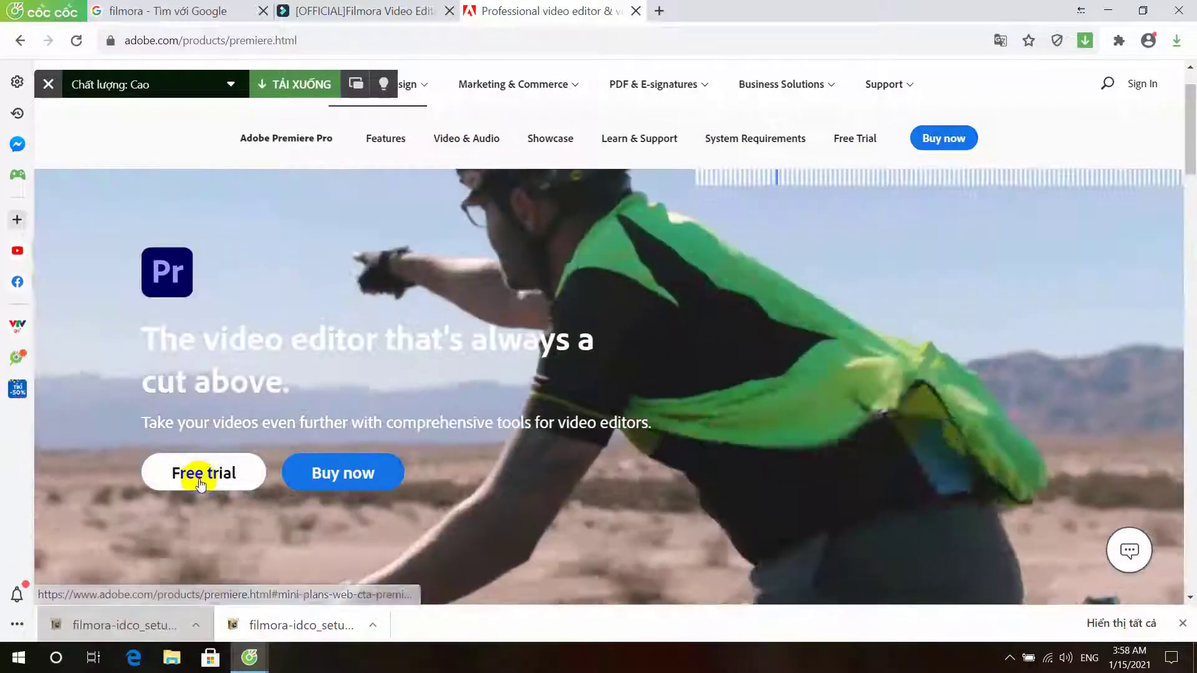
{"action": "mouse_move", "coordinate": [265, 650]}
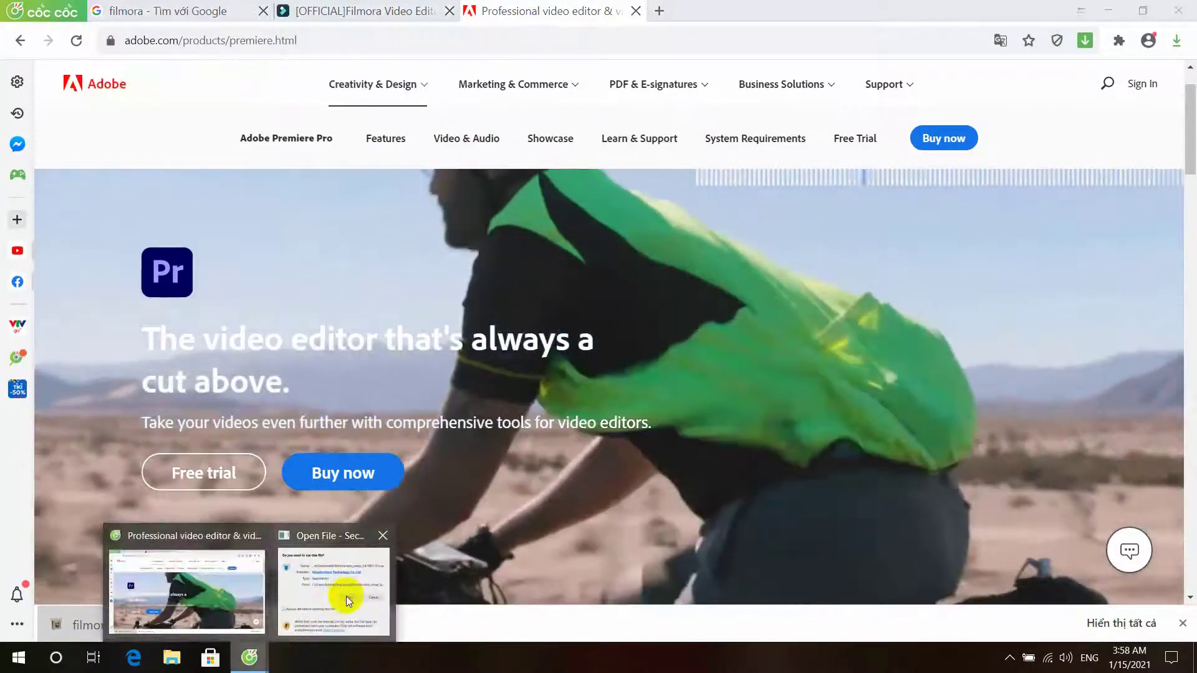
{"action": "left_click", "coordinate": [347, 593]}
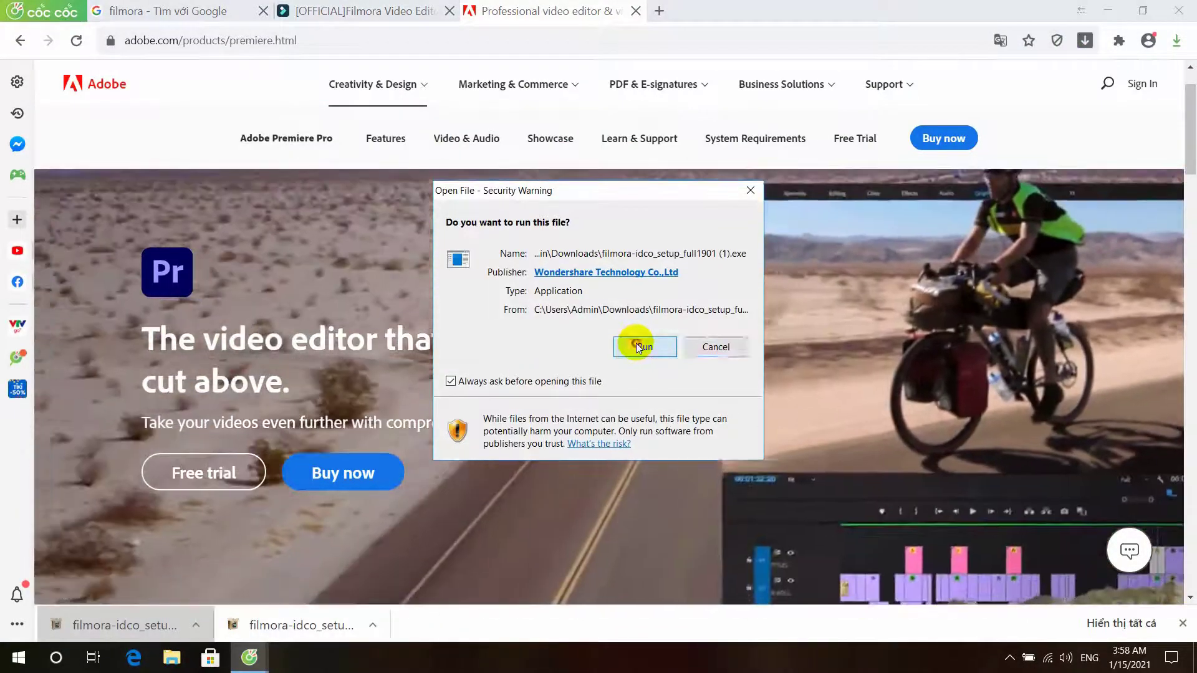
{"action": "left_click", "coordinate": [636, 343]}
{"action": "left_click", "coordinate": [1133, 5]}
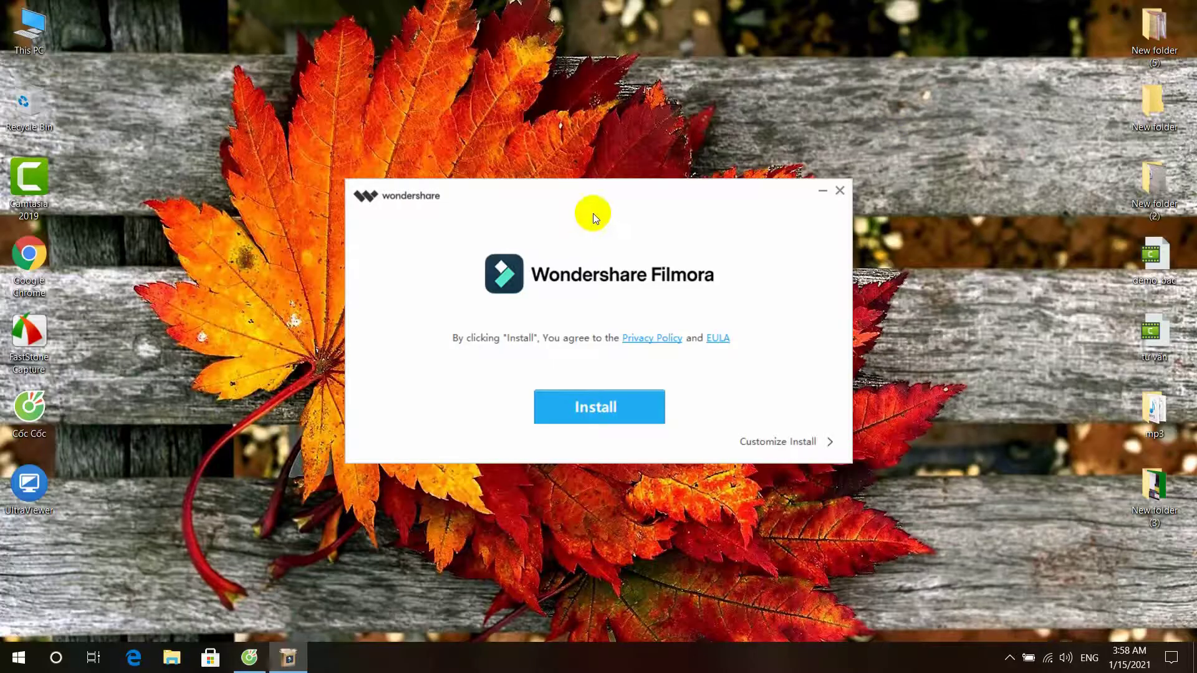
{"action": "left_click", "coordinate": [579, 412]}
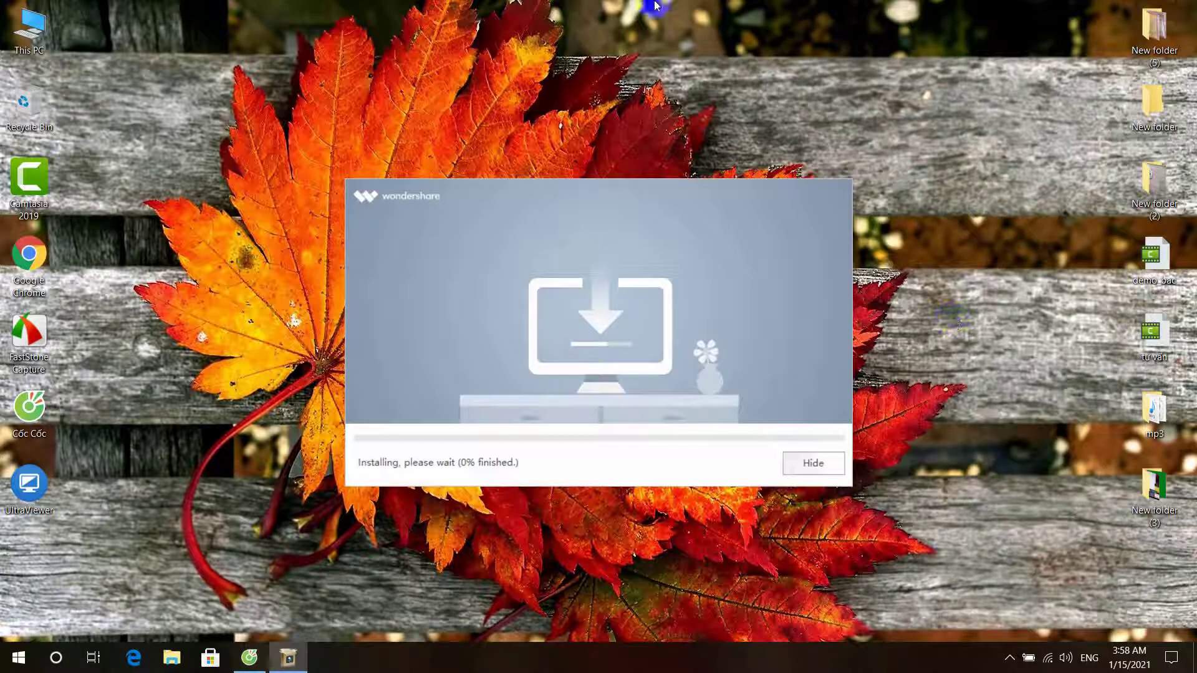
{"action": "right_click", "coordinate": [652, 4]}
{"action": "left_click", "coordinate": [686, 44]}
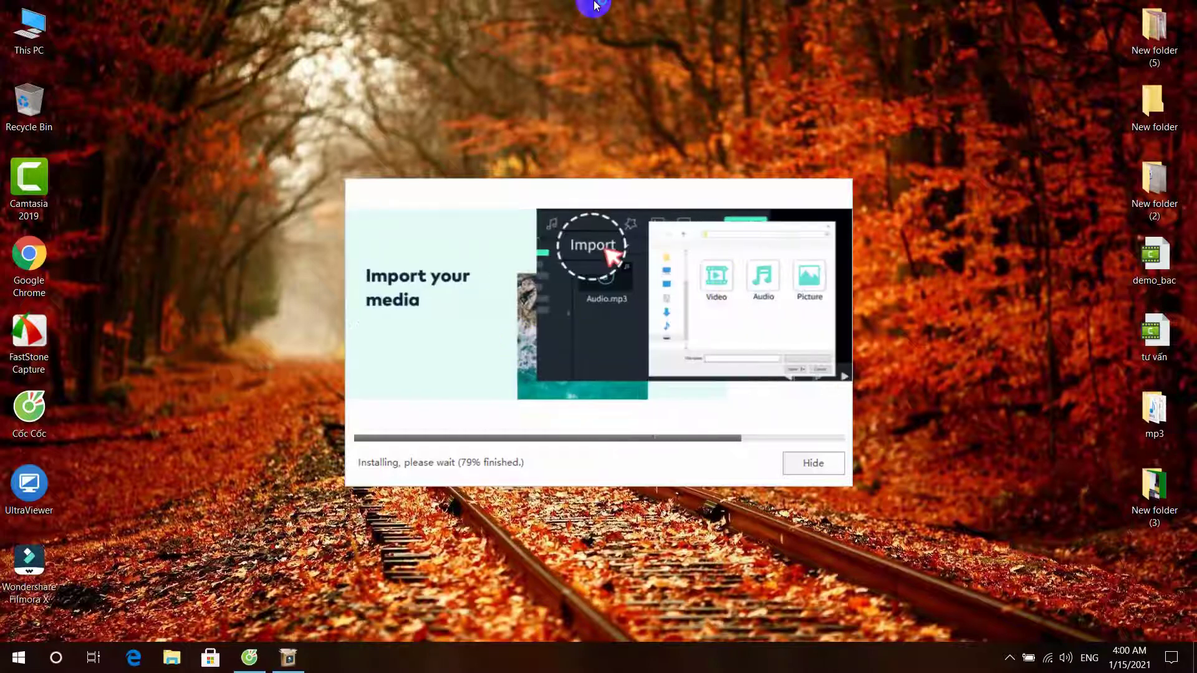
{"action": "right_click", "coordinate": [593, 6]}
{"action": "left_click", "coordinate": [620, 54]}
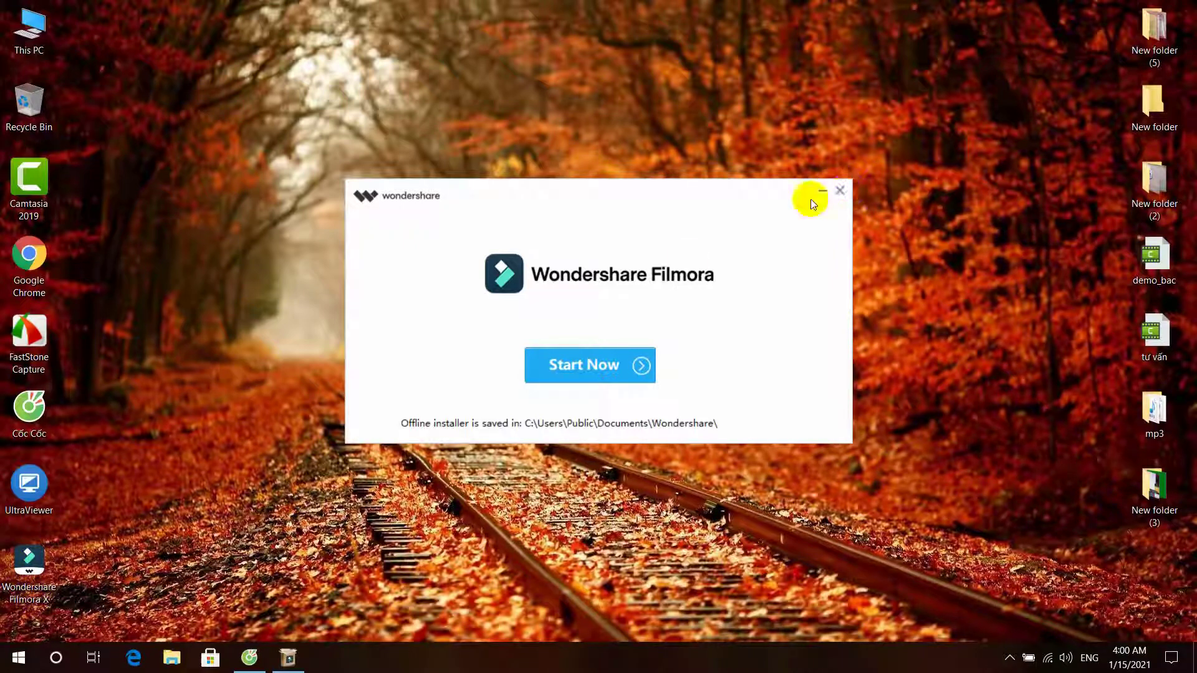
Start Filmora from the finished installer and close the installation thank-you page in the browser
{"action": "left_click", "coordinate": [586, 373]}
{"action": "left_click", "coordinate": [838, 191]}
{"action": "left_click", "coordinate": [660, 381]}
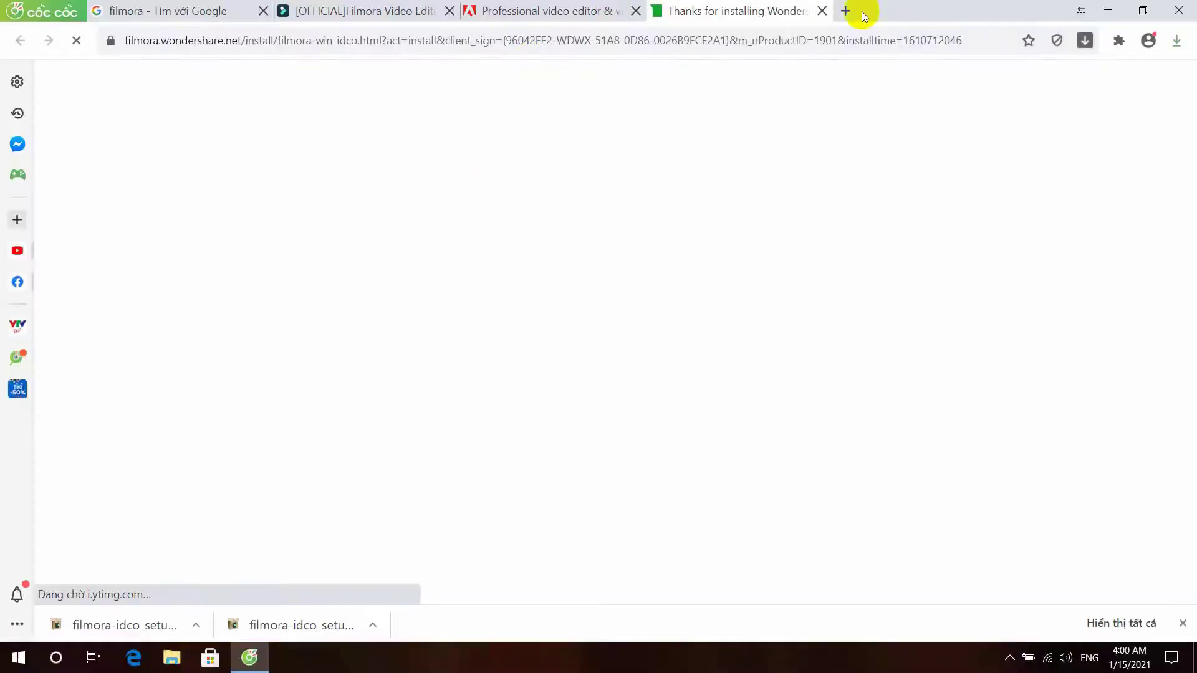
{"action": "left_click", "coordinate": [822, 11]}
{"action": "left_click", "coordinate": [1108, 10]}
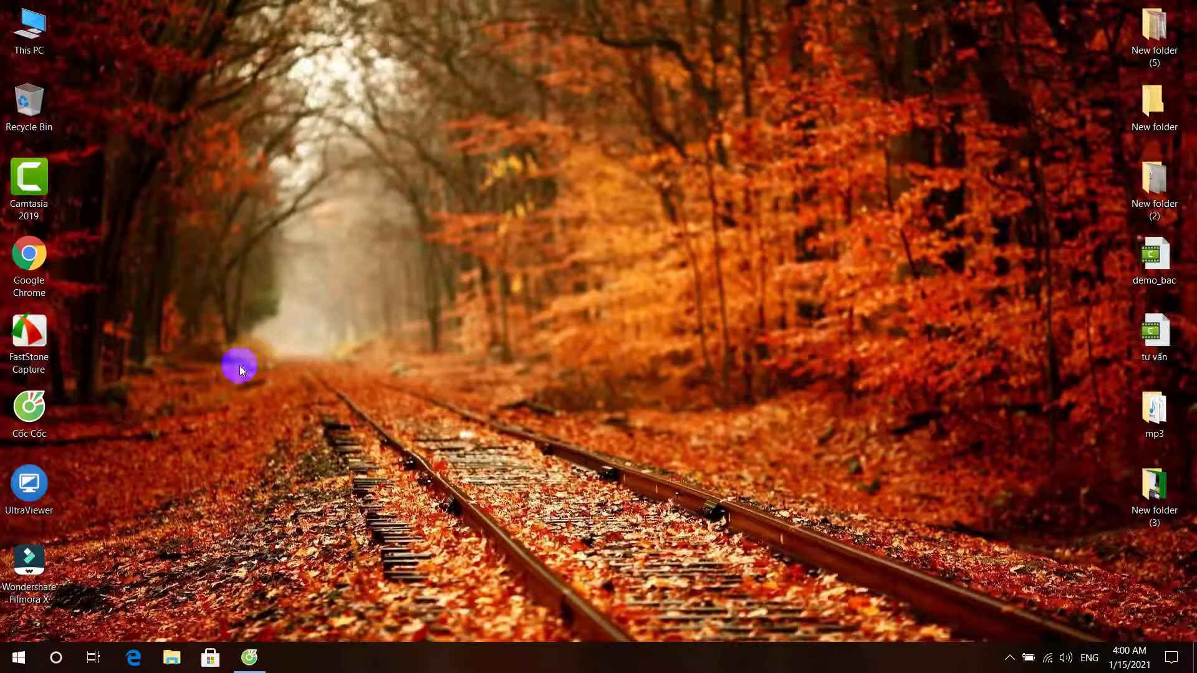
{"action": "left_click", "coordinate": [6, 651]}
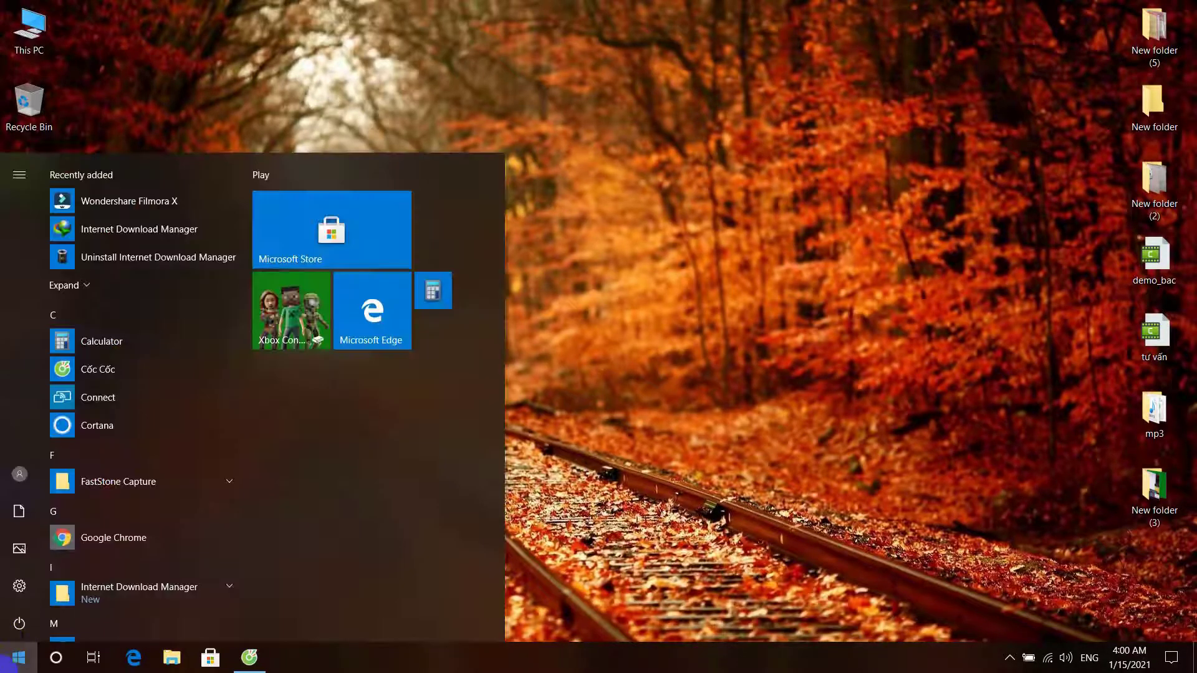
{"action": "left_click", "coordinate": [9, 659]}
{"action": "left_click", "coordinate": [9, 662]}
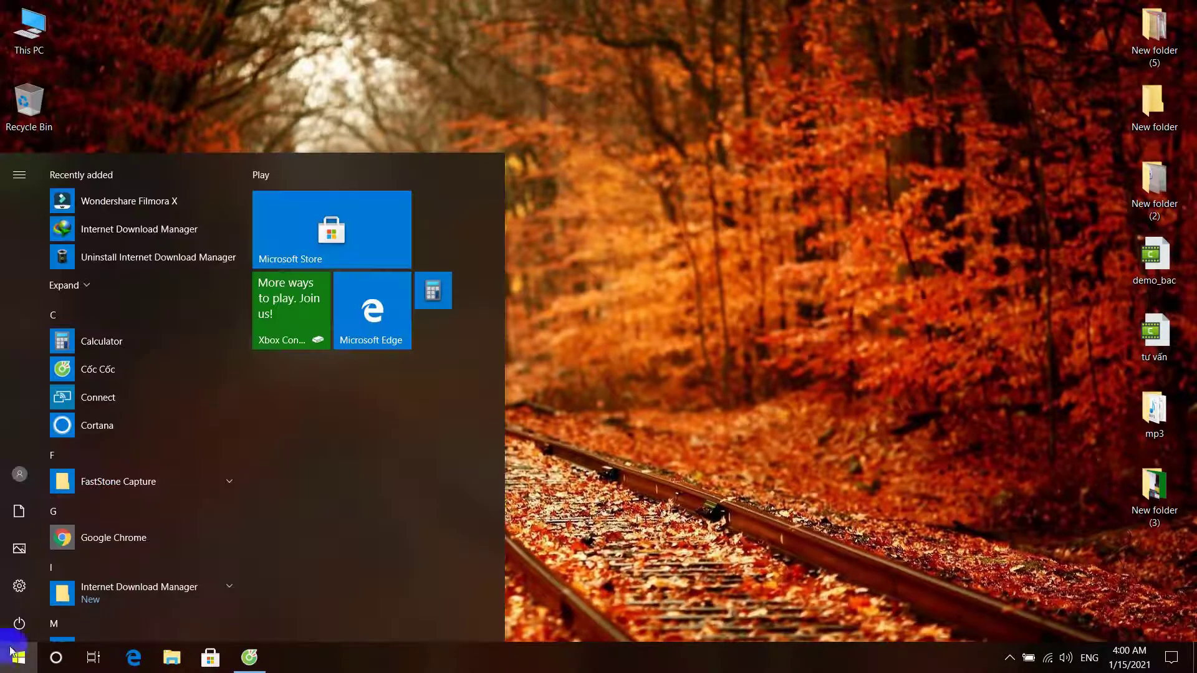
{"action": "left_click", "coordinate": [782, 180]}
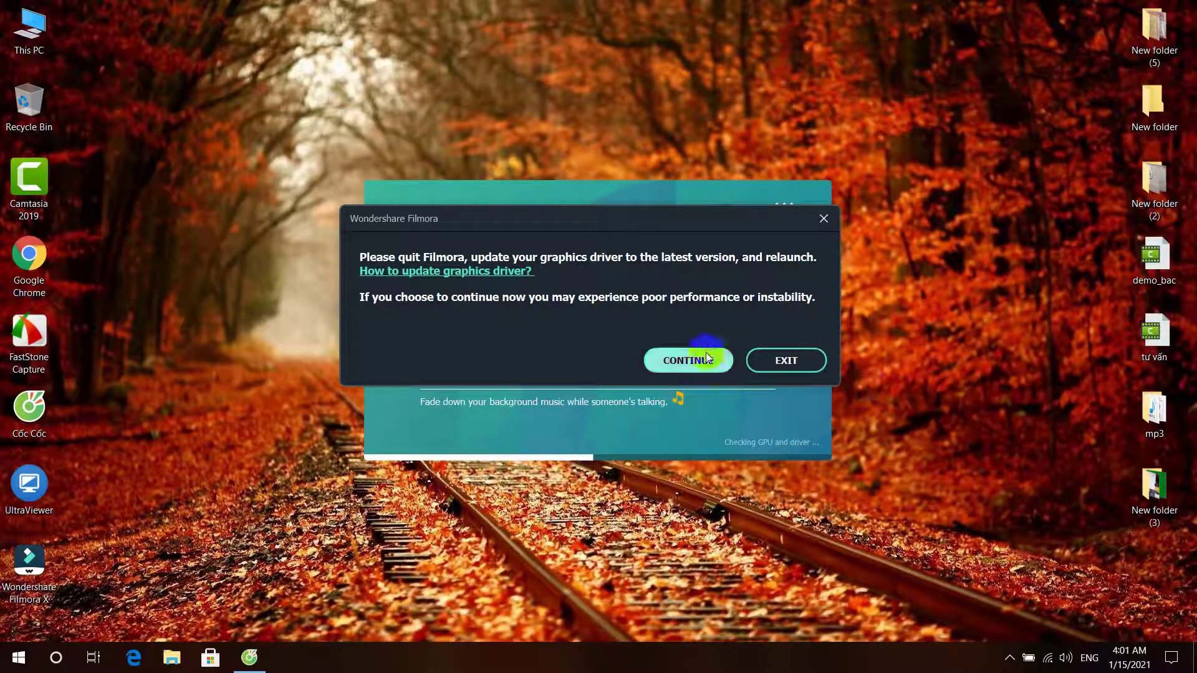
Continue past Filmora's graphics driver warning and go through the five-part Quick Start Tour to its end
{"action": "left_click", "coordinate": [706, 356]}
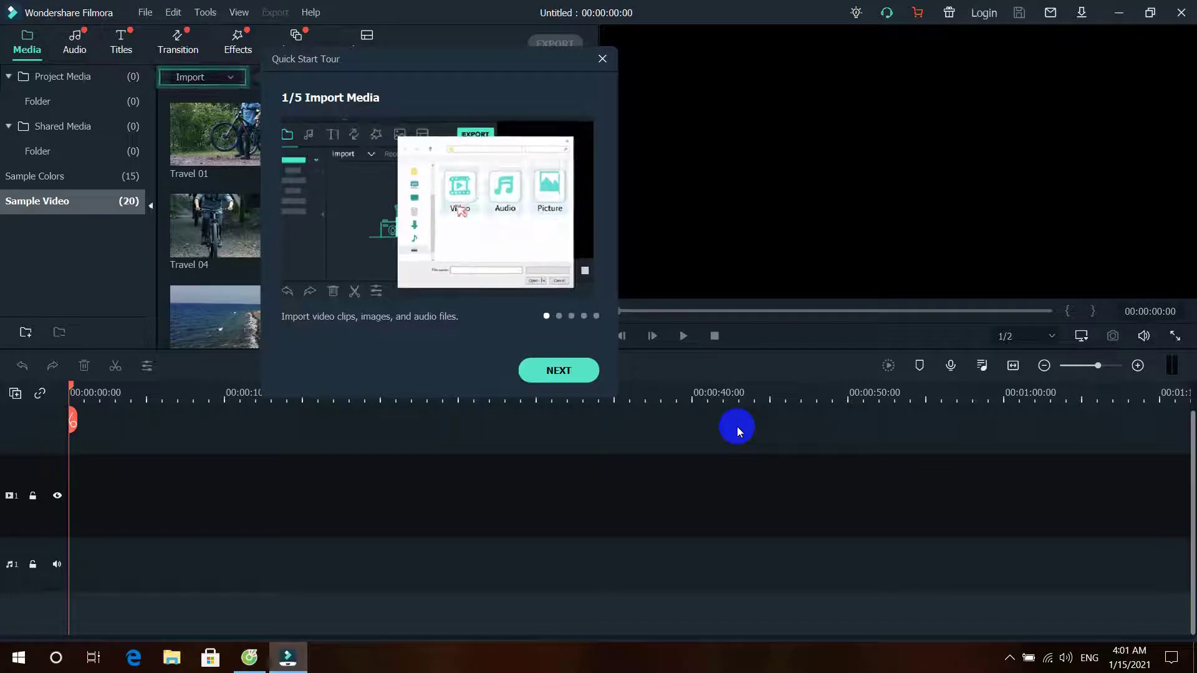
{"action": "left_click", "coordinate": [559, 371]}
{"action": "left_click", "coordinate": [897, 382]}
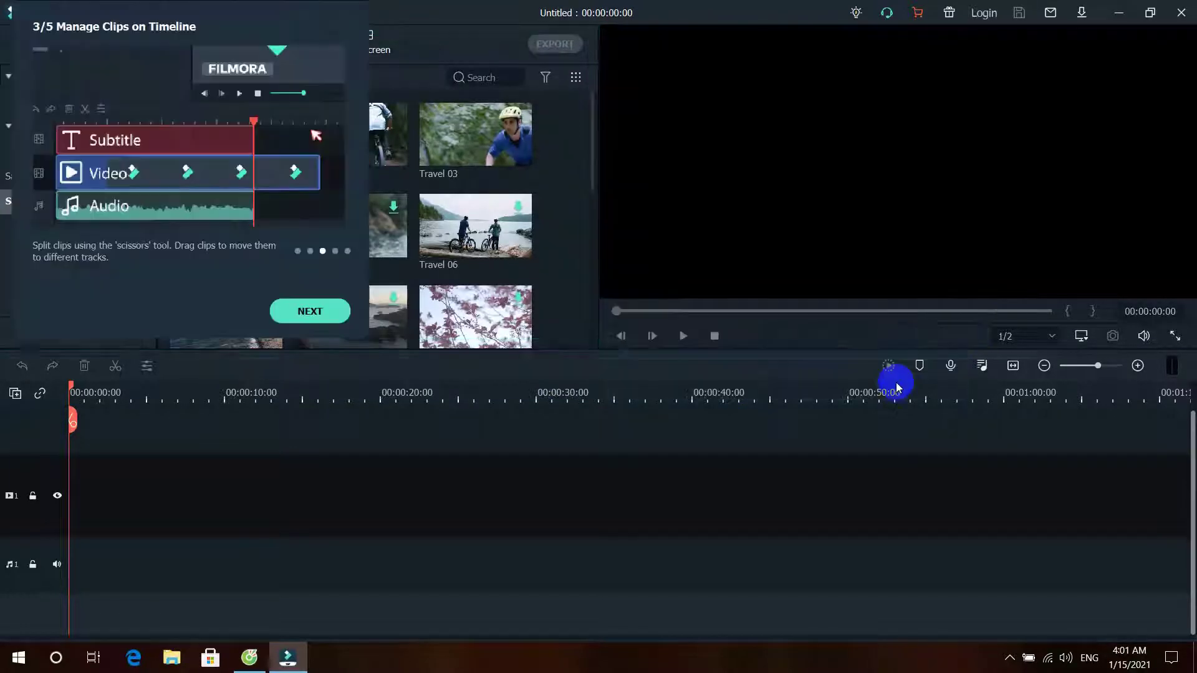
{"action": "left_click", "coordinate": [312, 310]}
{"action": "left_click", "coordinate": [506, 327]}
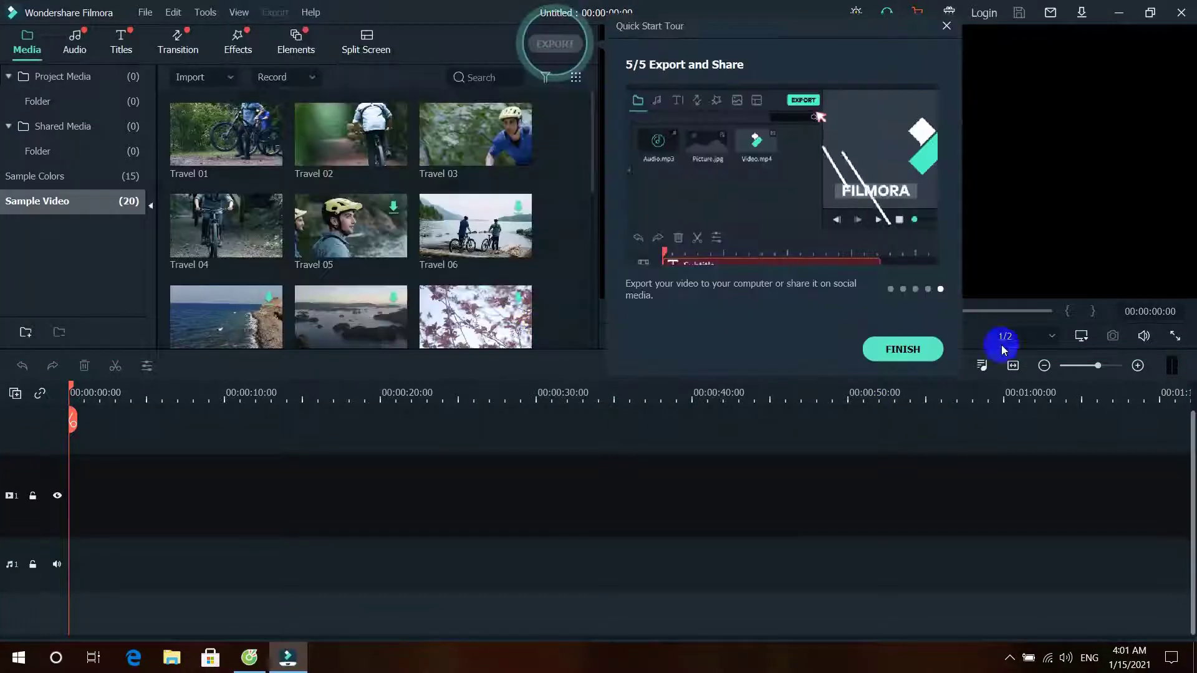
{"action": "left_click", "coordinate": [898, 349]}
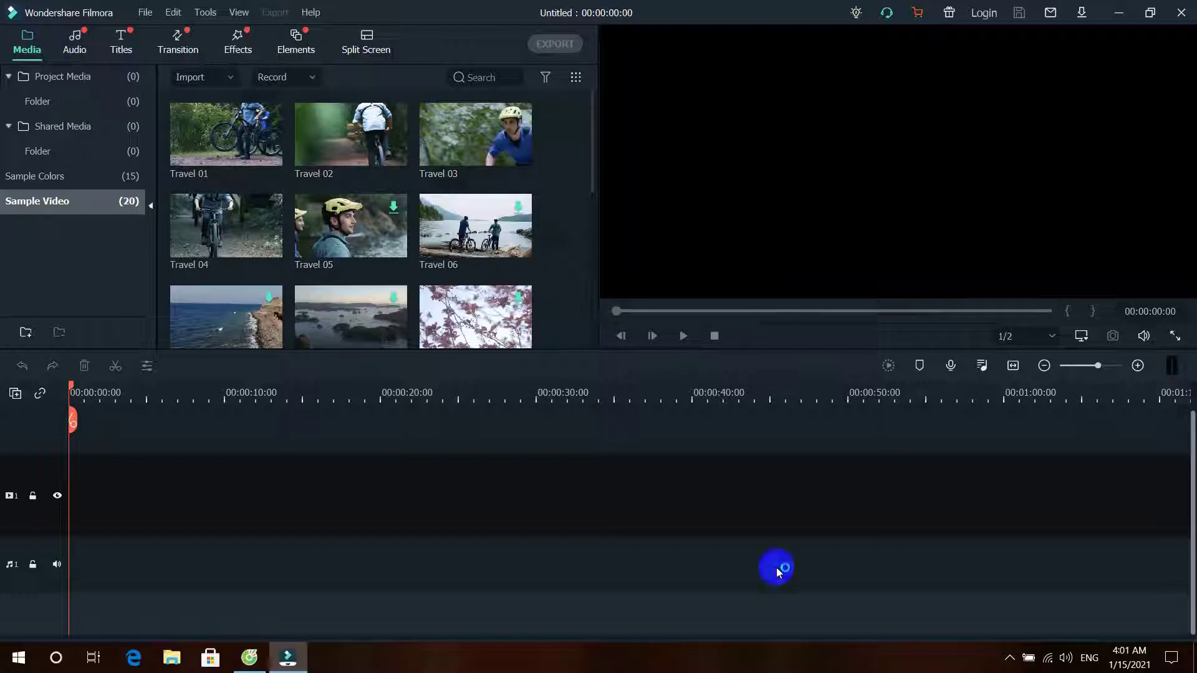
Browse the Audio, Titles, Effects and Elements libraries, dismissing the message and mission windows, and return to the sample videos
{"action": "left_click", "coordinate": [83, 43]}
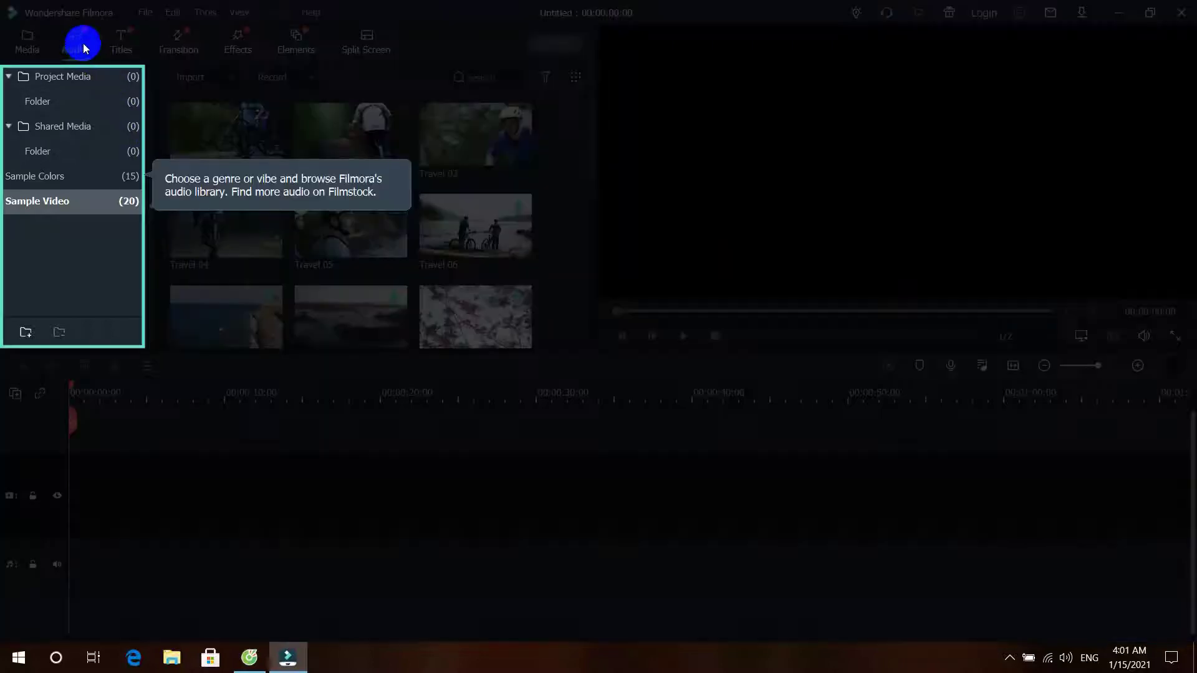
{"action": "left_click", "coordinate": [73, 330]}
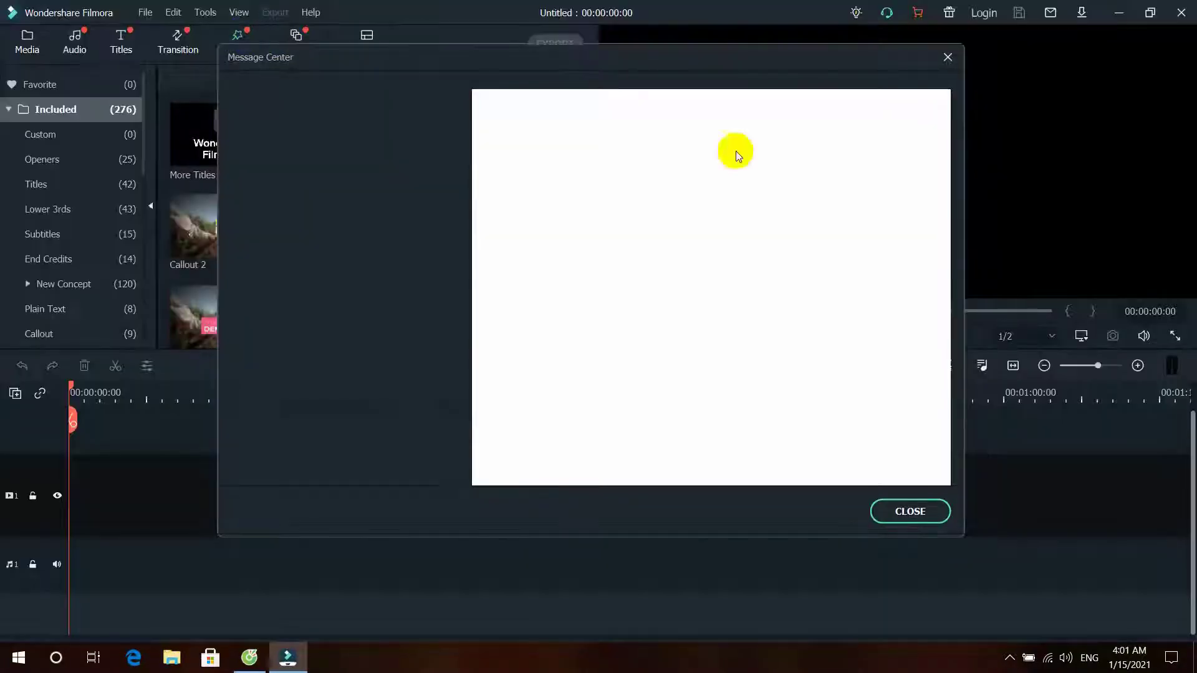
{"action": "left_click", "coordinate": [910, 512]}
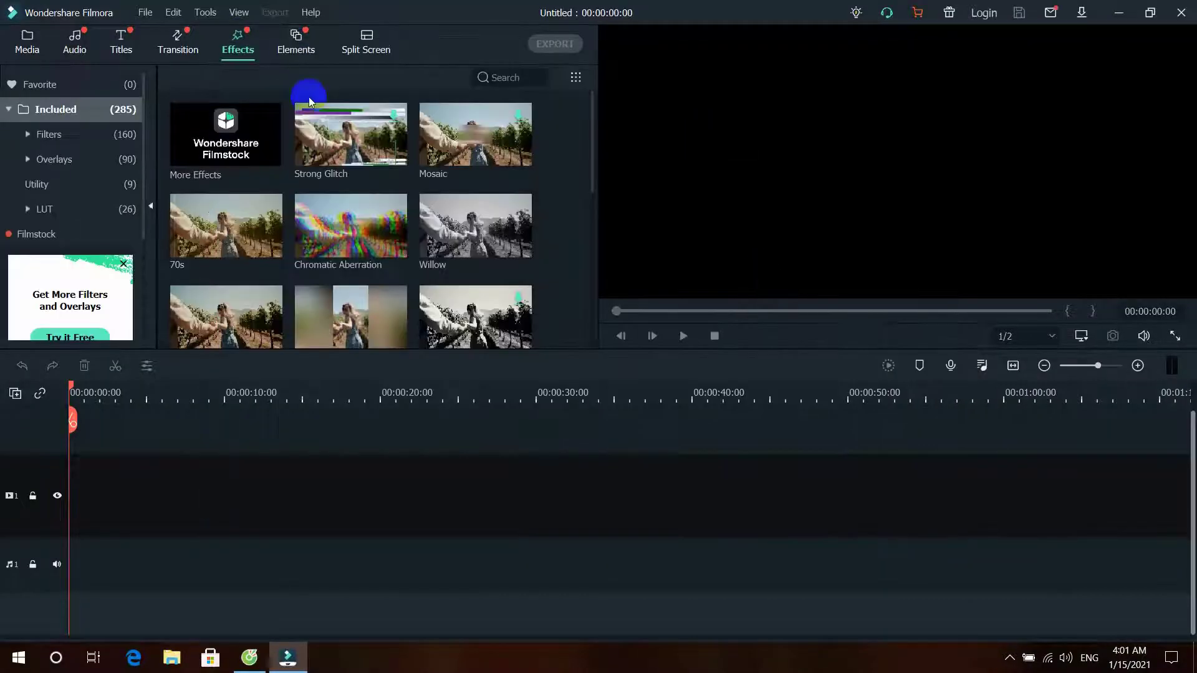
{"action": "left_click", "coordinate": [295, 53]}
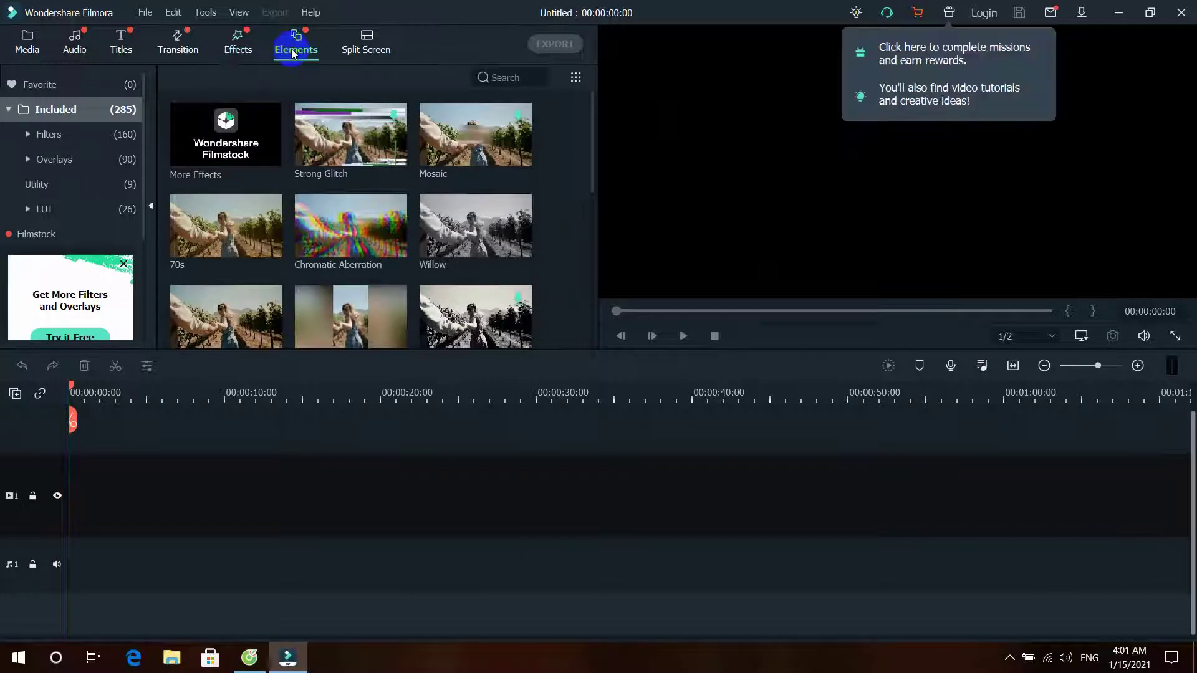
{"action": "left_click", "coordinate": [912, 65]}
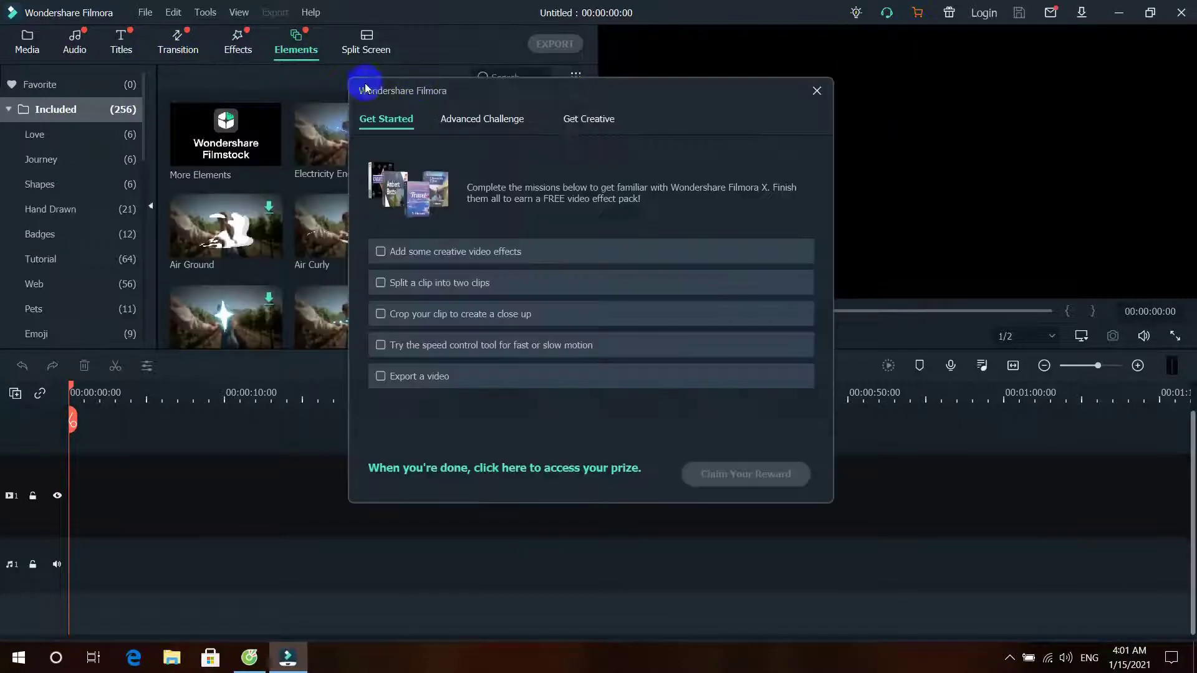
{"action": "left_click", "coordinate": [815, 92]}
{"action": "left_click", "coordinate": [26, 38]}
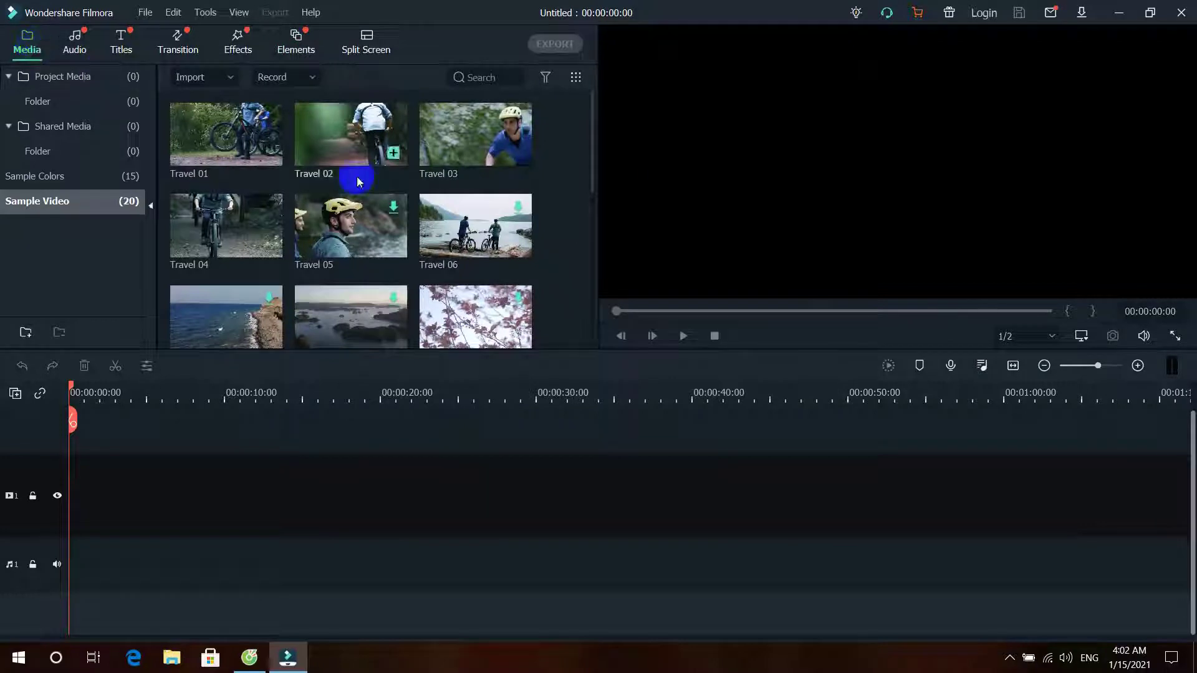
Add the Travel 01 sample clip to the first video track and play it in the preview
{"action": "left_click", "coordinate": [274, 151]}
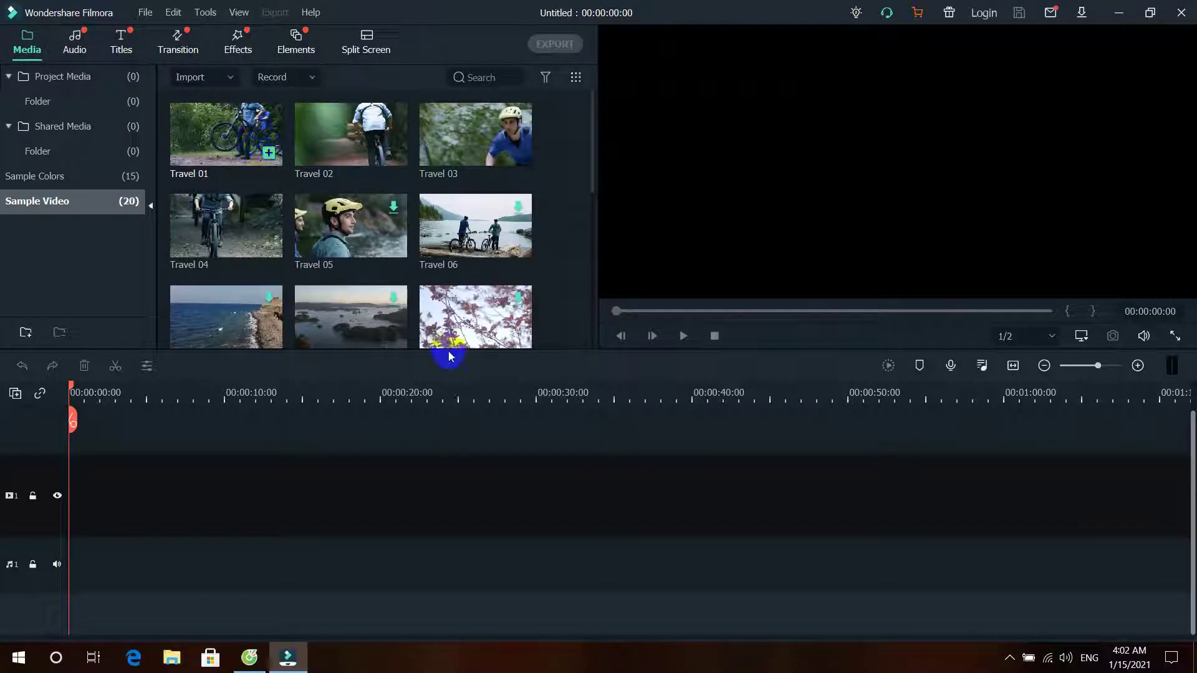
{"action": "left_click", "coordinate": [683, 335]}
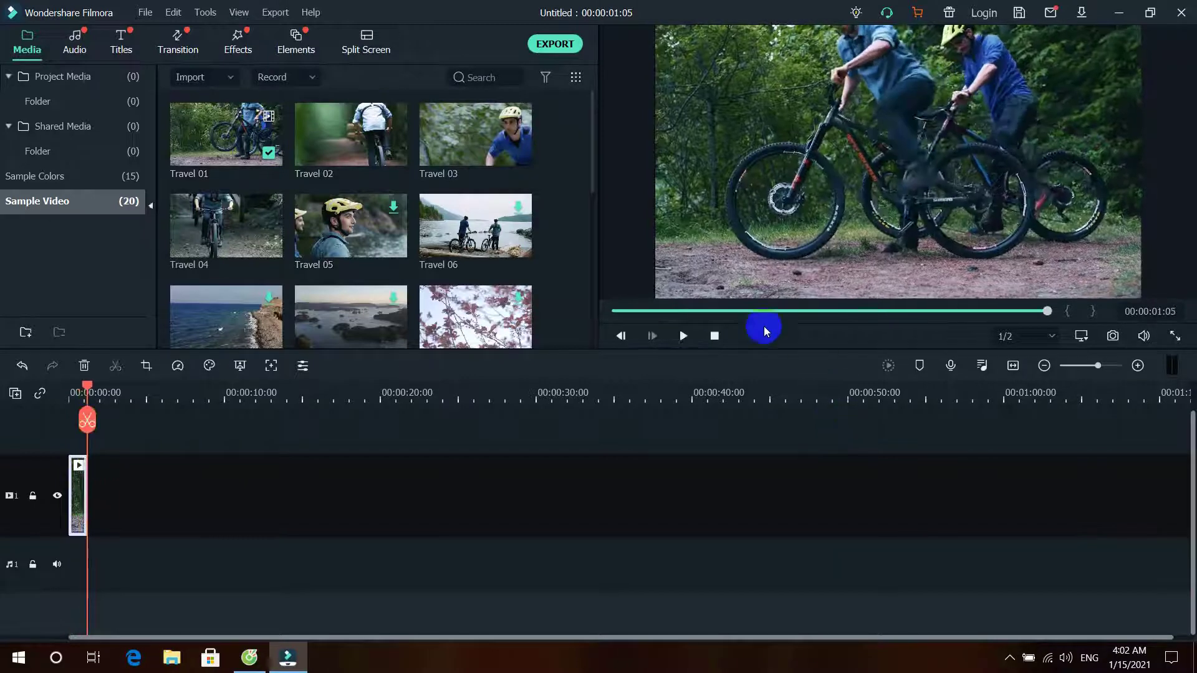
{"action": "left_click", "coordinate": [683, 335]}
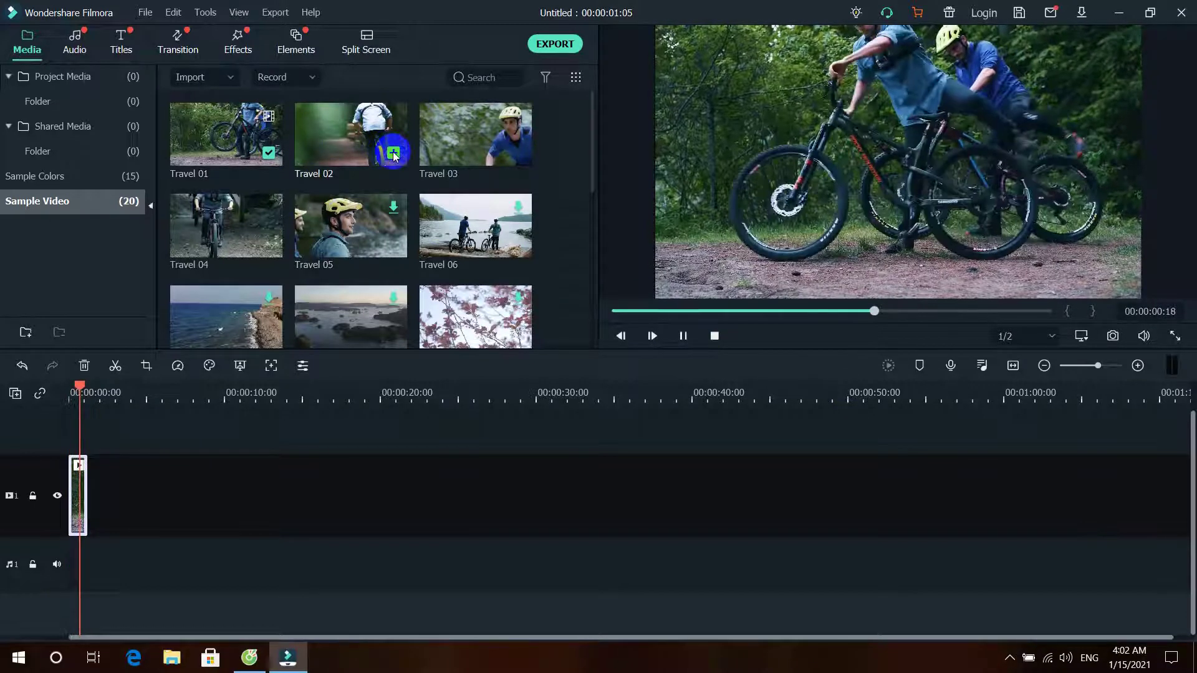
Insert the Travel 02 sample clip twice at the playhead, and play the sequence from its beginning, pausing partway
{"action": "left_click", "coordinate": [393, 153]}
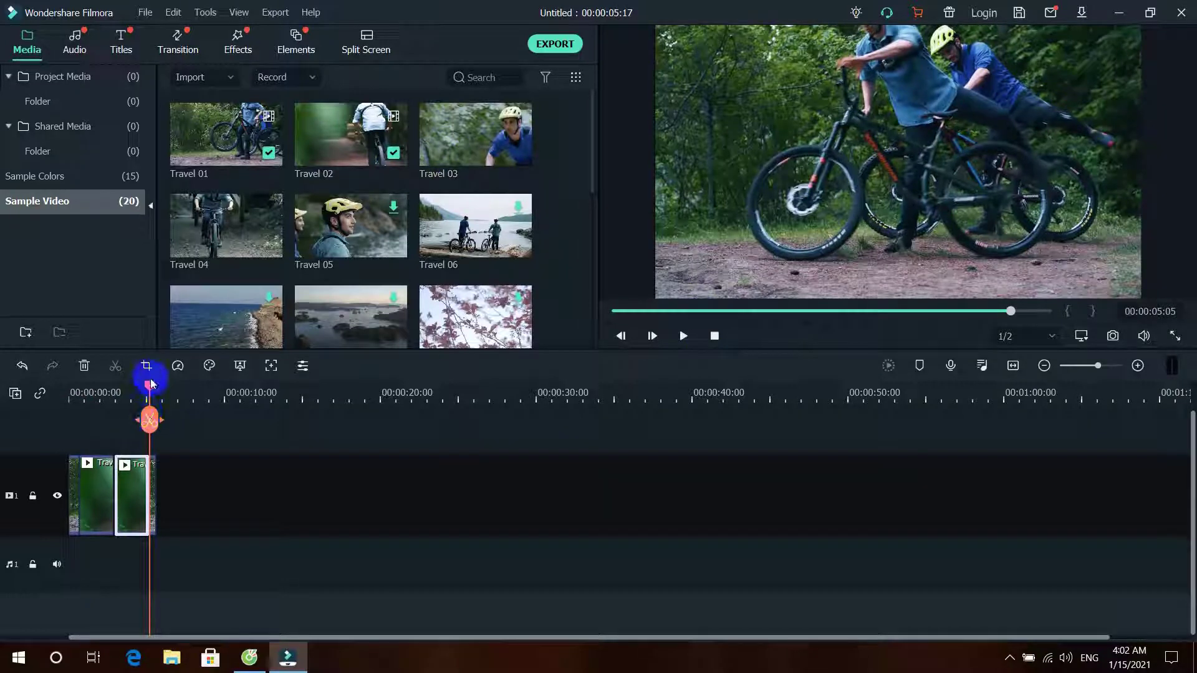
{"action": "left_click_drag", "start_coordinate": [152, 384], "coordinate": [37, 400]}
{"action": "left_click", "coordinate": [682, 336]}
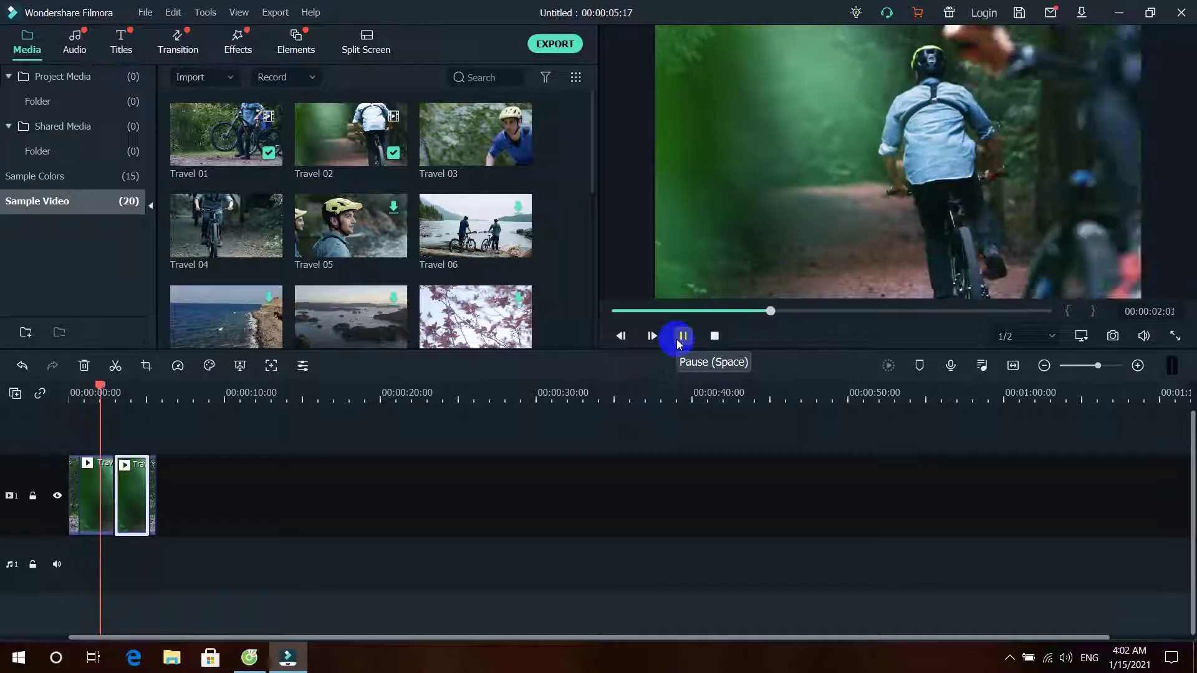
{"action": "left_click", "coordinate": [682, 336]}
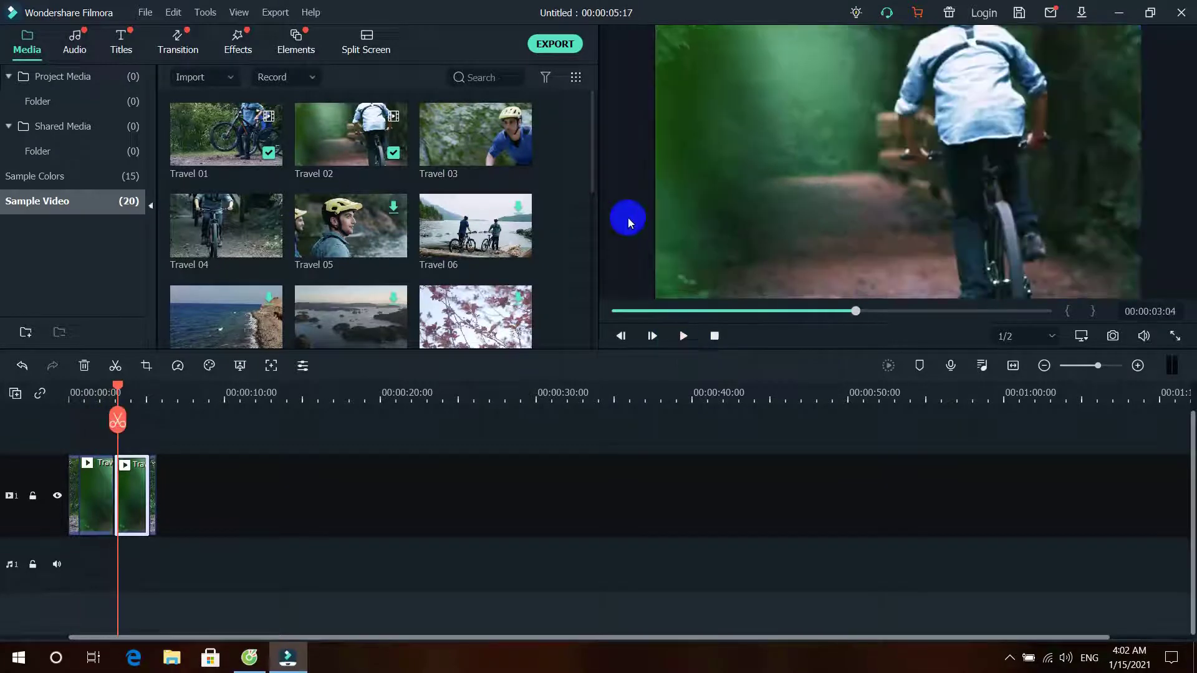
Start exporting the edited sequence with the Create Video command
{"action": "left_click", "coordinate": [278, 16]}
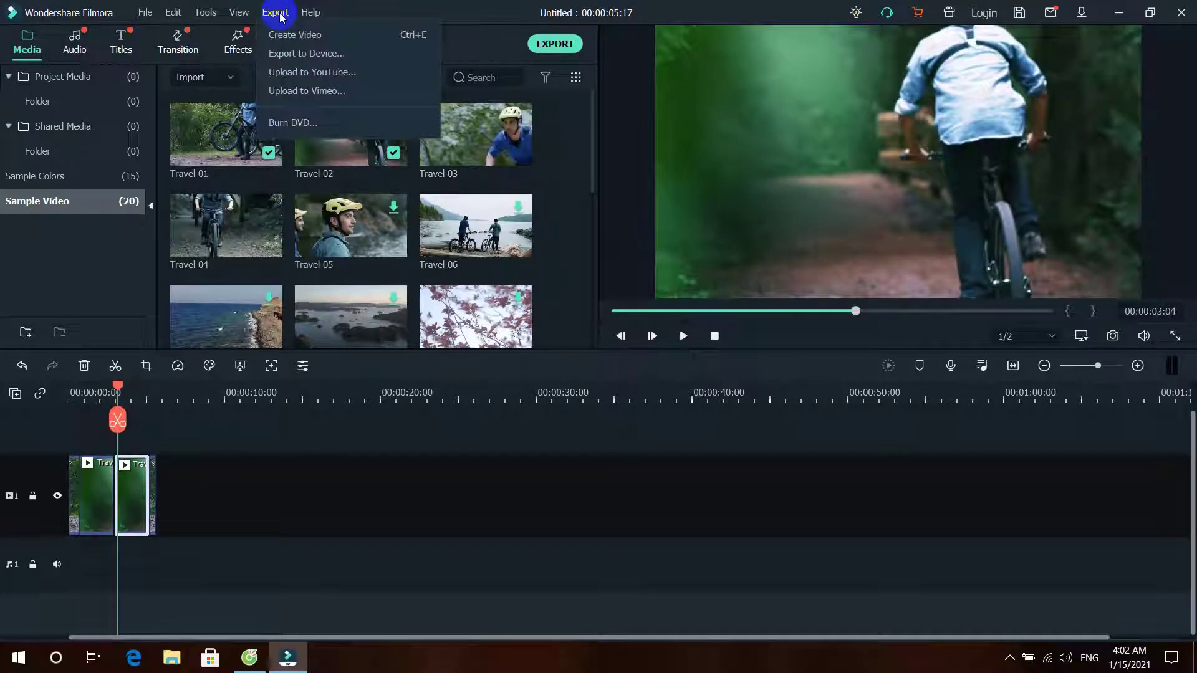
{"action": "left_click", "coordinate": [322, 37]}
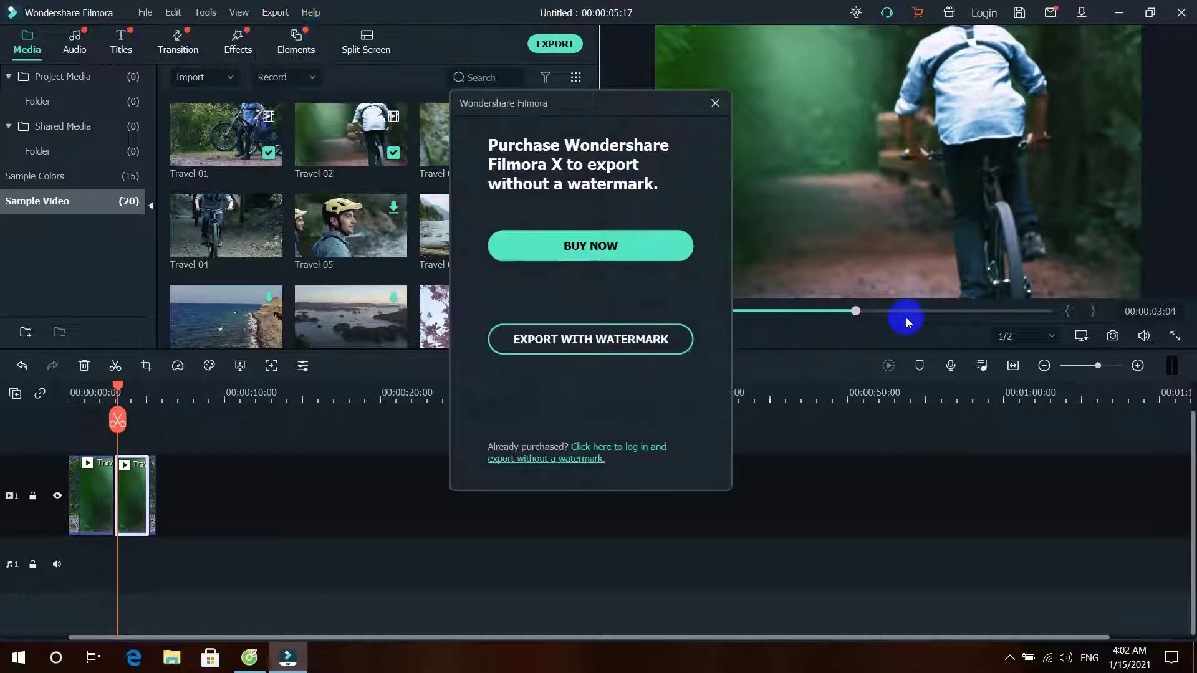